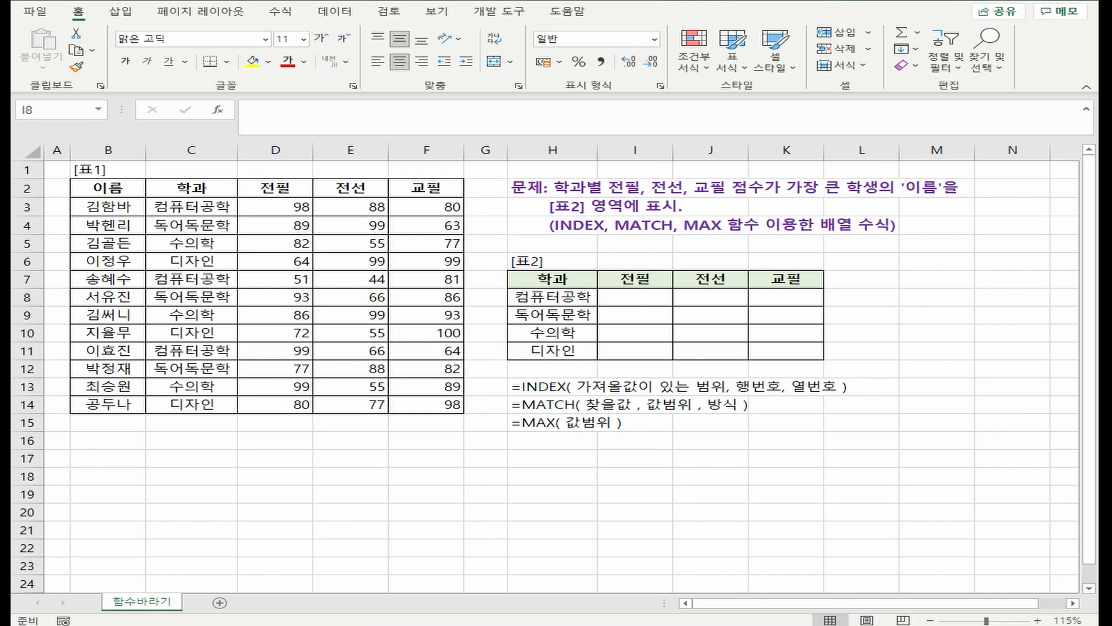
- Examine the name, 학과 and 전필 score ranges in [표1] and the 학과 list in [표2]
{"action": "left_click", "coordinate": [627, 297]}
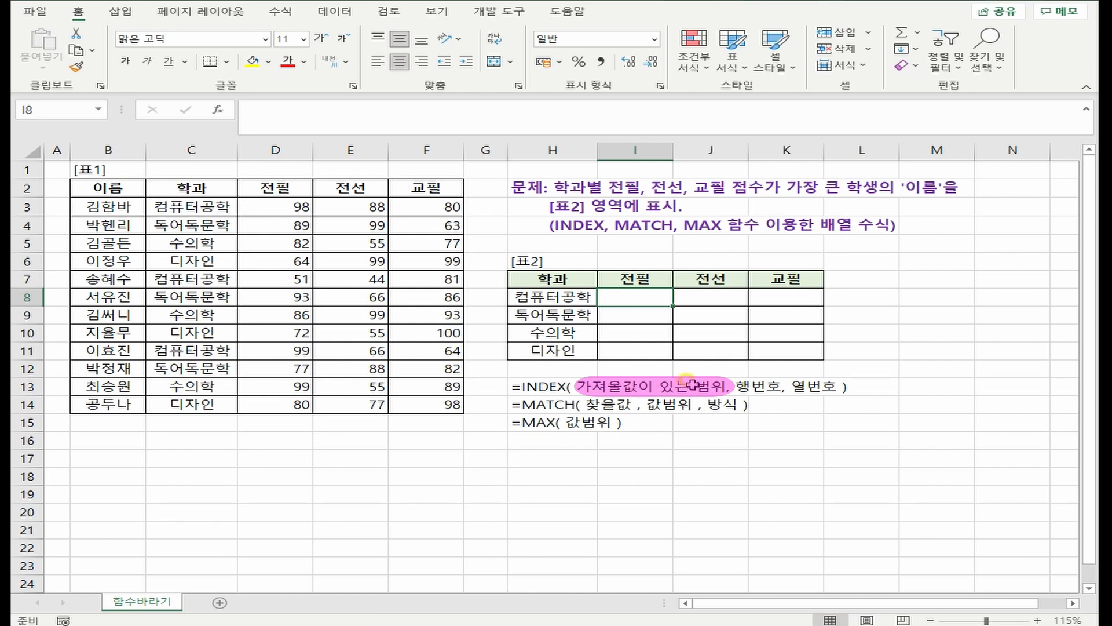
{"action": "left_click_drag", "start_coordinate": [107, 208], "coordinate": [108, 404]}
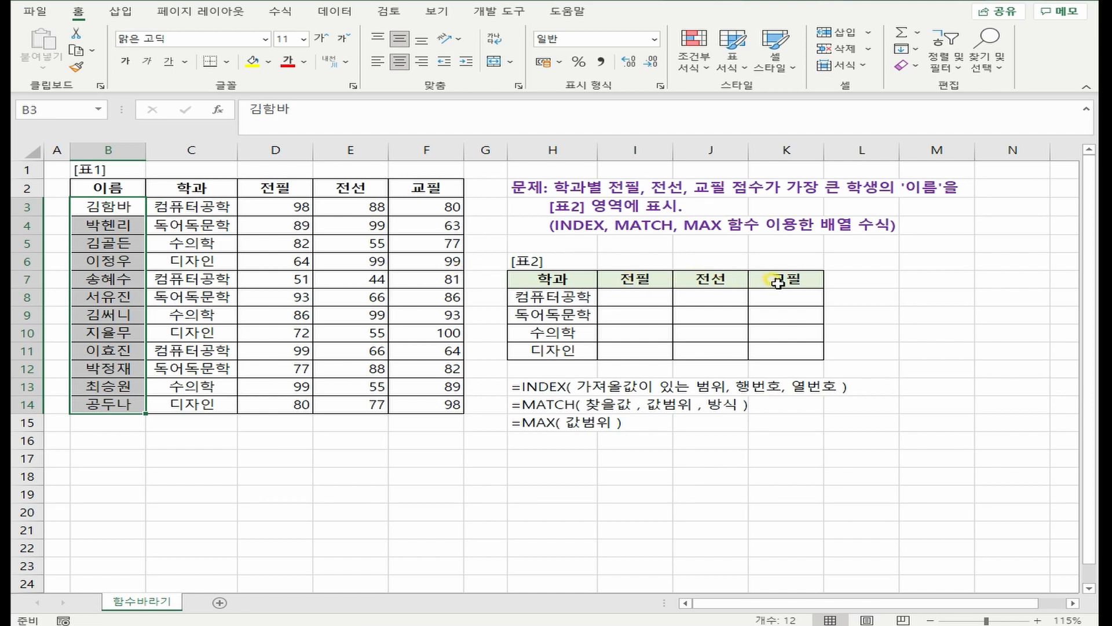
{"action": "left_click", "coordinate": [637, 298]}
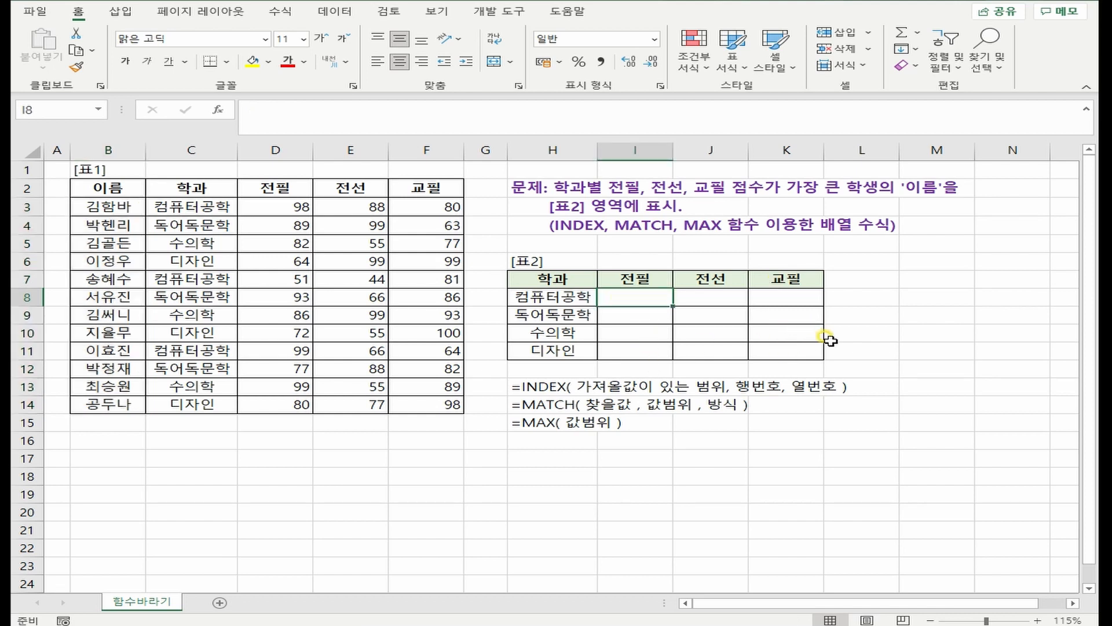
{"action": "left_click_drag", "start_coordinate": [541, 297], "coordinate": [554, 350]}
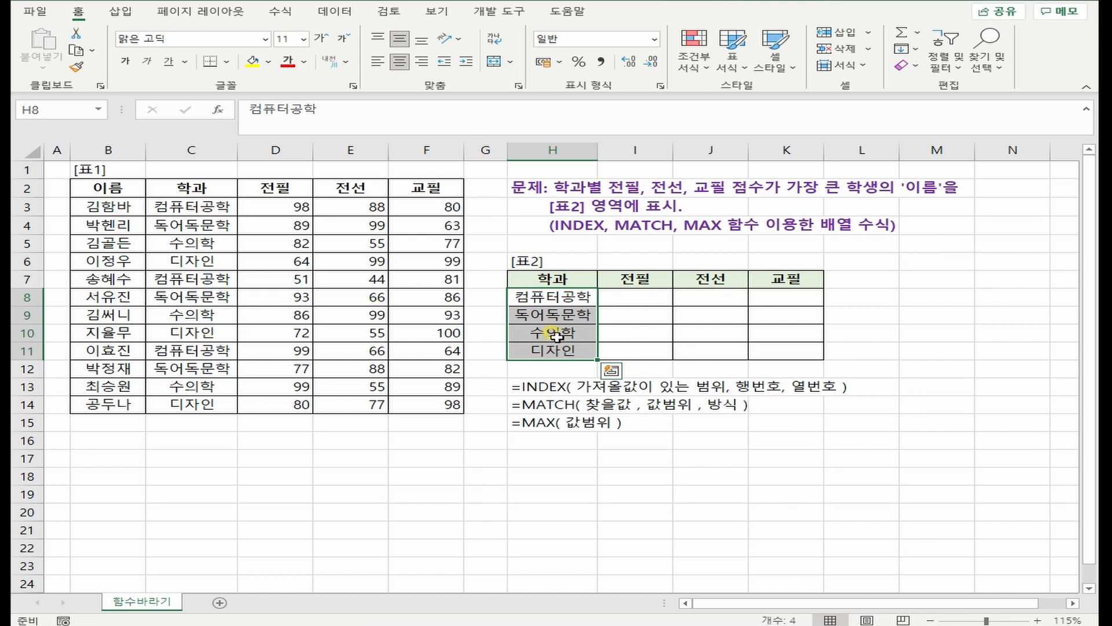
{"action": "left_click_drag", "start_coordinate": [278, 204], "coordinate": [302, 405]}
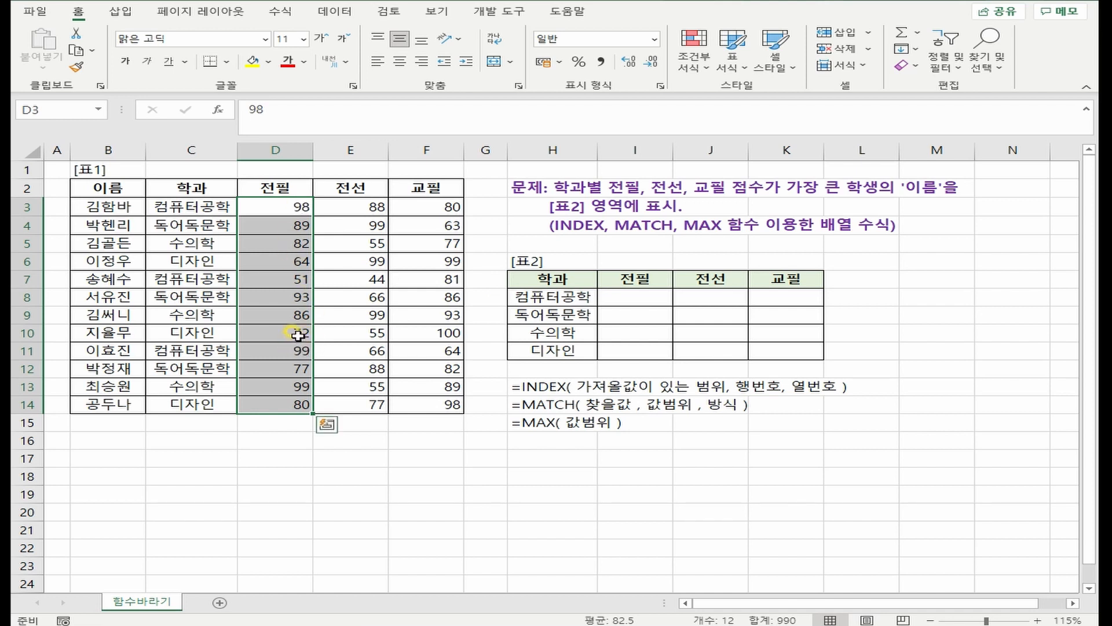
{"action": "left_click_drag", "start_coordinate": [109, 211], "coordinate": [92, 404]}
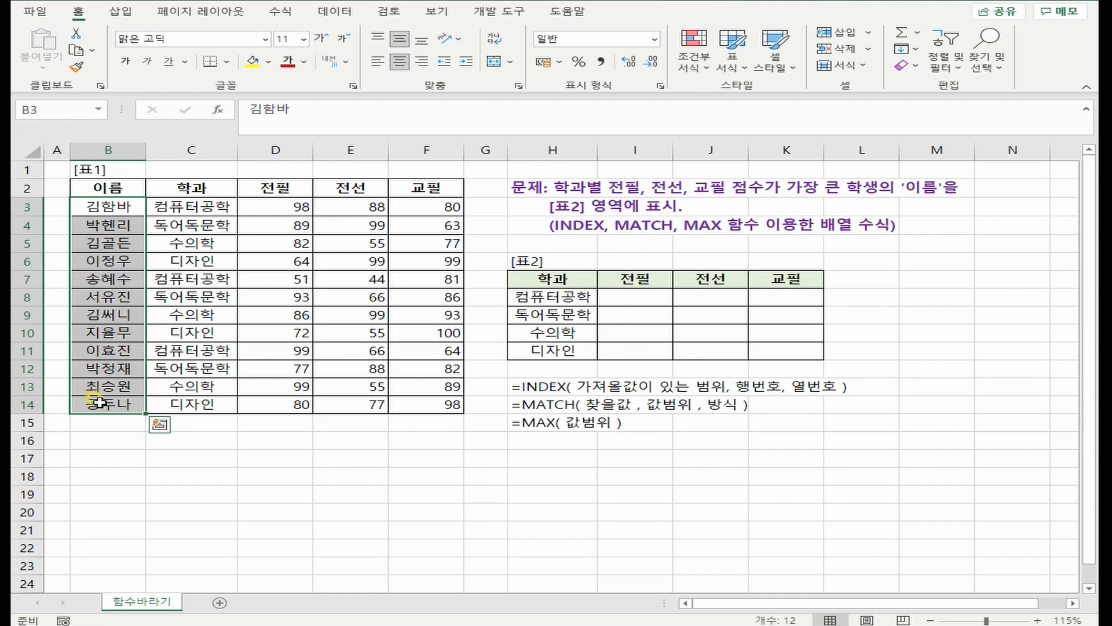
{"action": "left_click_drag", "start_coordinate": [183, 207], "coordinate": [188, 397]}
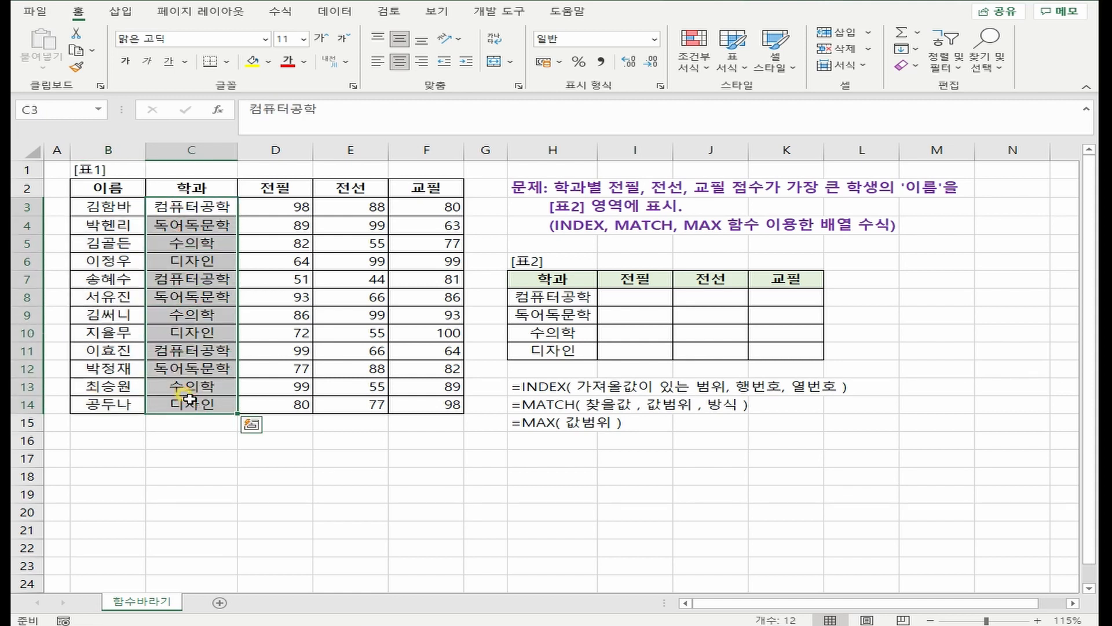
- Begin an INDEX formula in I8 with the absolute name range $B$3:$B$14 as its array
{"action": "left_click", "coordinate": [635, 297]}
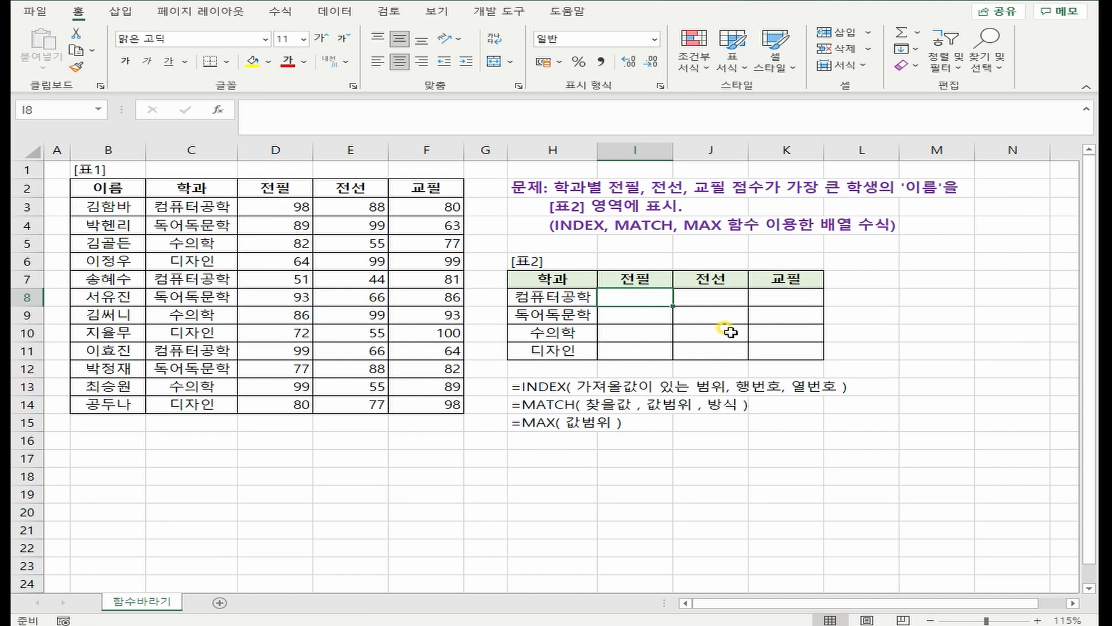
{"action": "type", "text": "="}
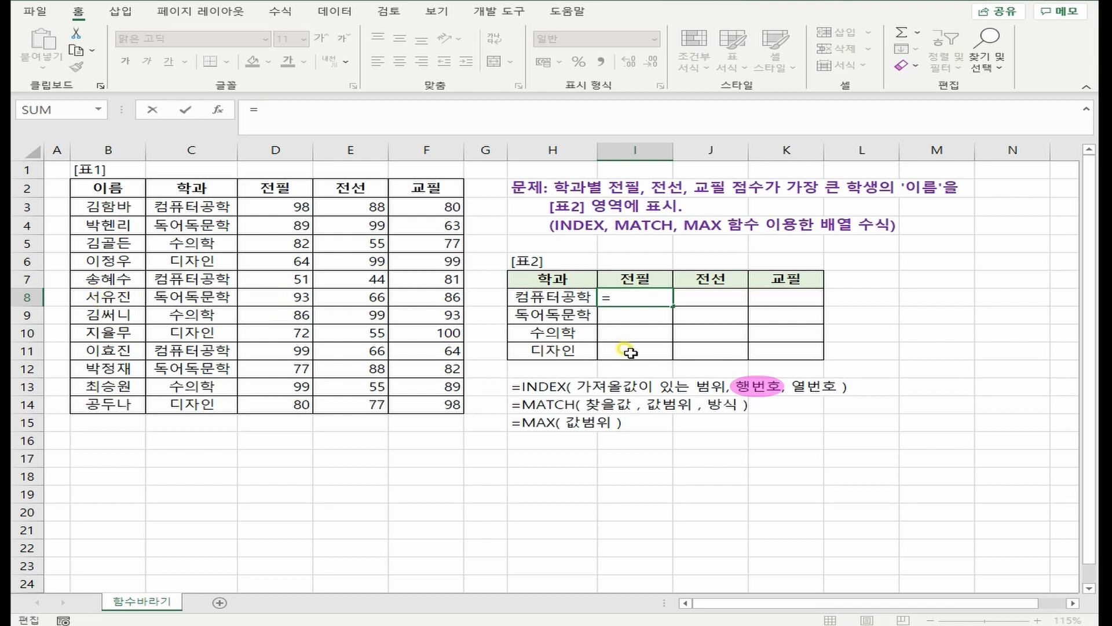
{"action": "type", "text": "INDEX("}
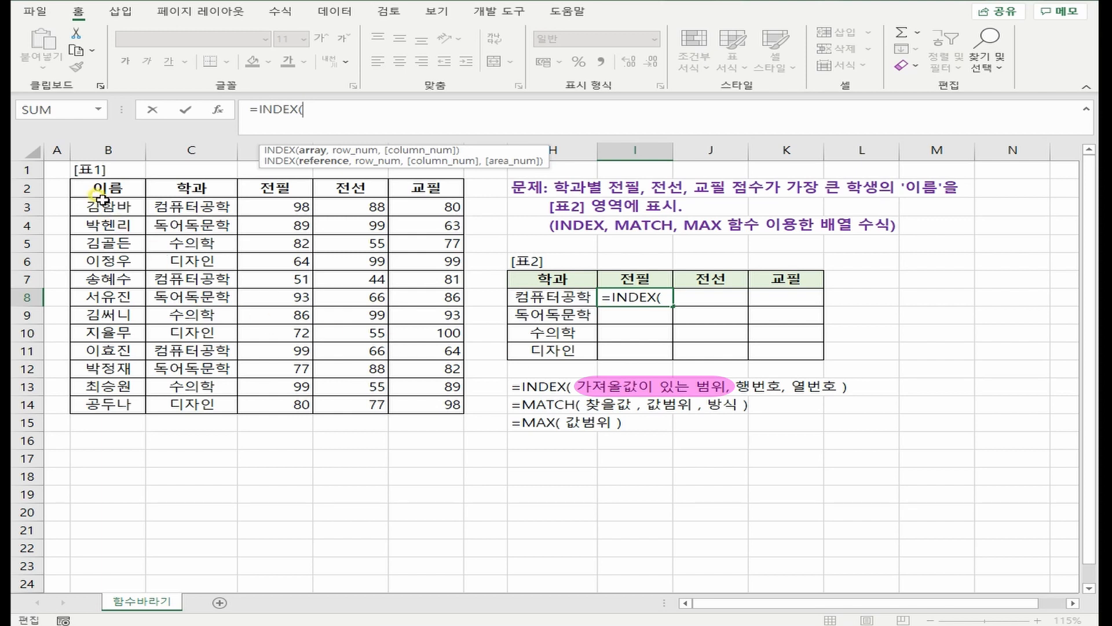
{"action": "left_click_drag", "start_coordinate": [96, 206], "coordinate": [108, 399]}
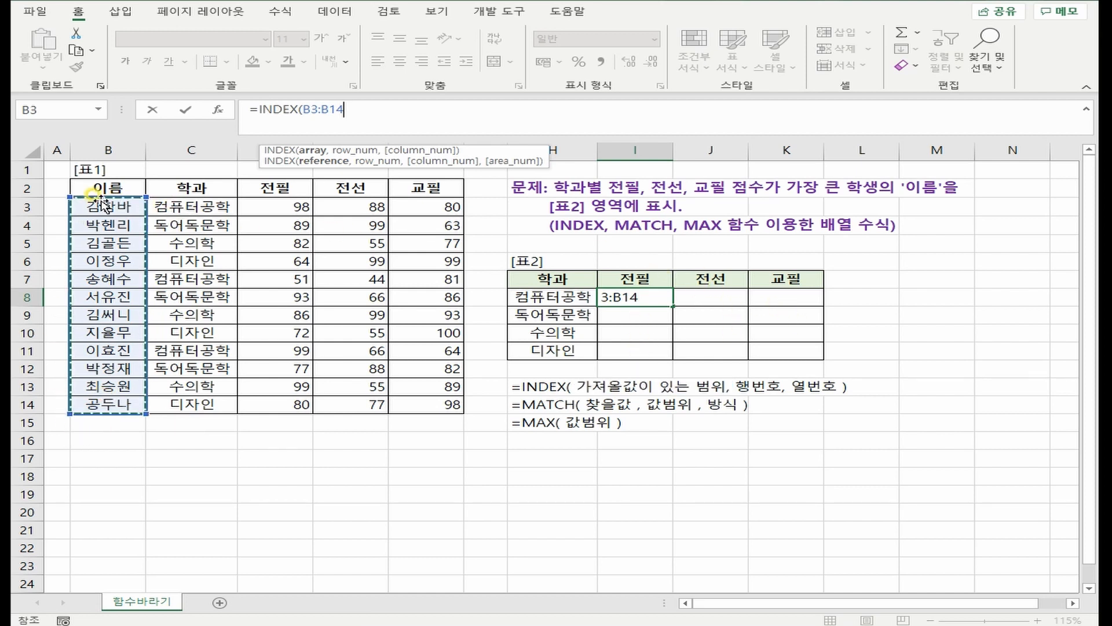
{"action": "key", "text": "F4"}
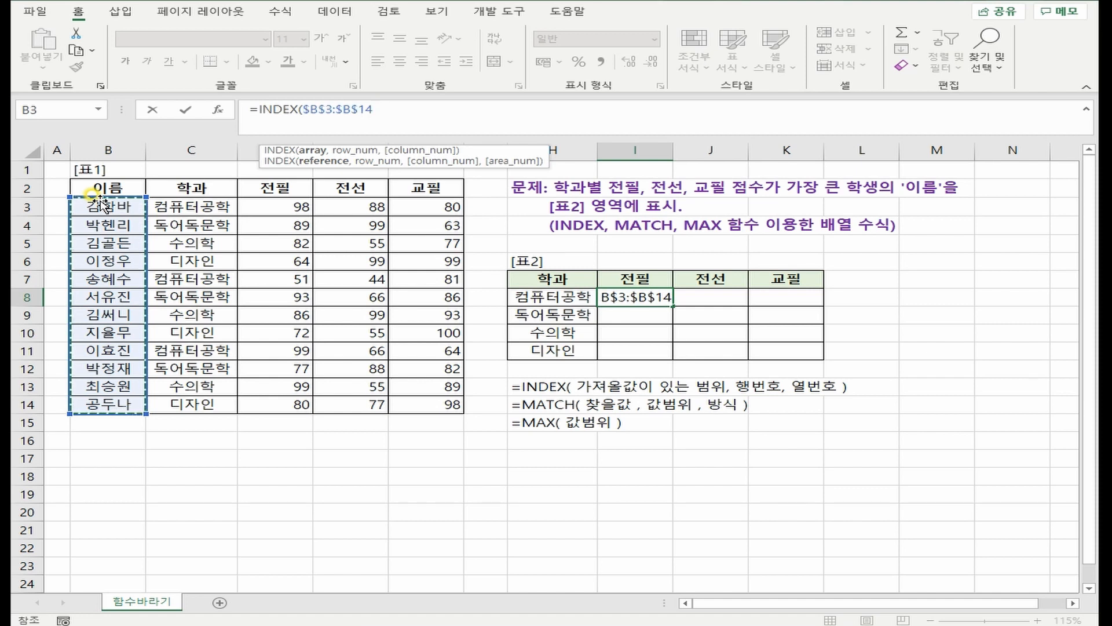
{"action": "type", "text": ","}
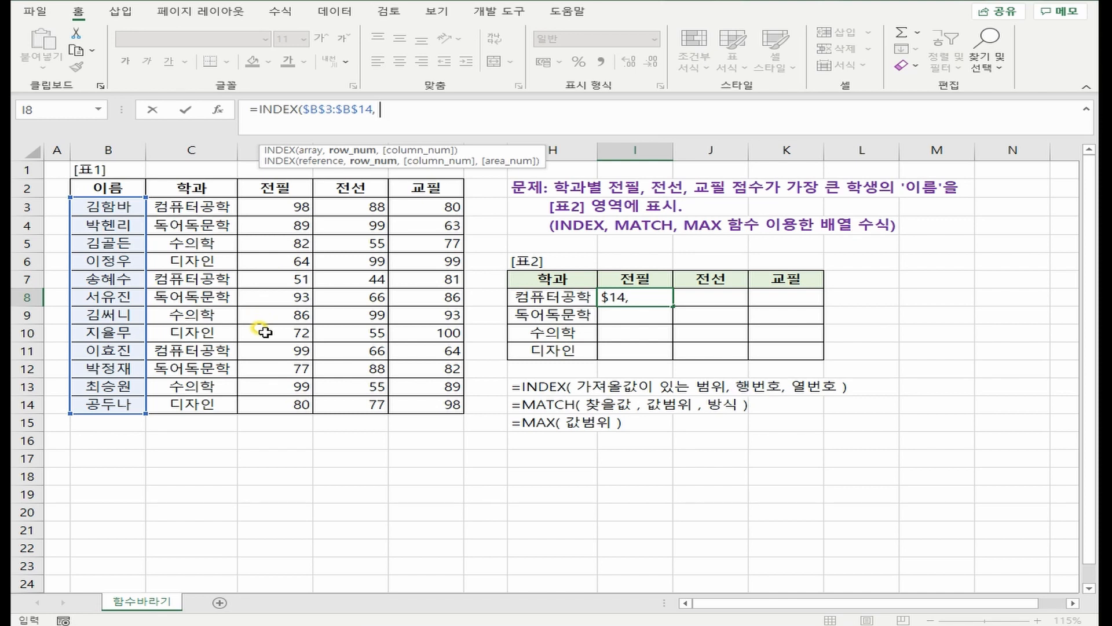
- Nest a MATCH function as INDEX's row number, with a MAX function as its lookup value
{"action": "type", "text": "mat"}
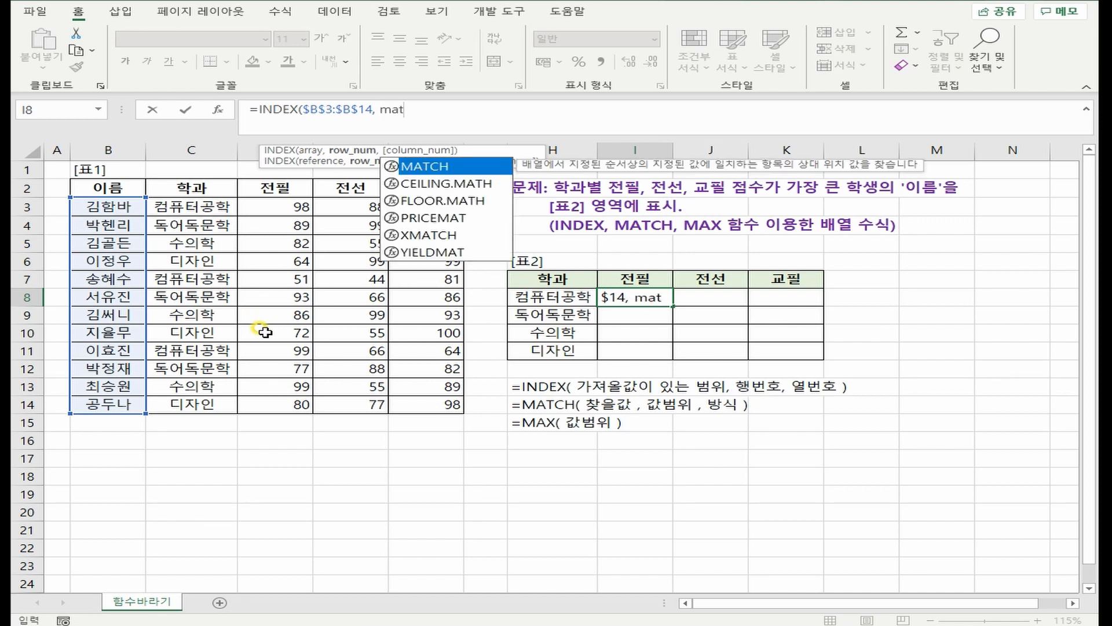
{"action": "key", "text": "Tab"}
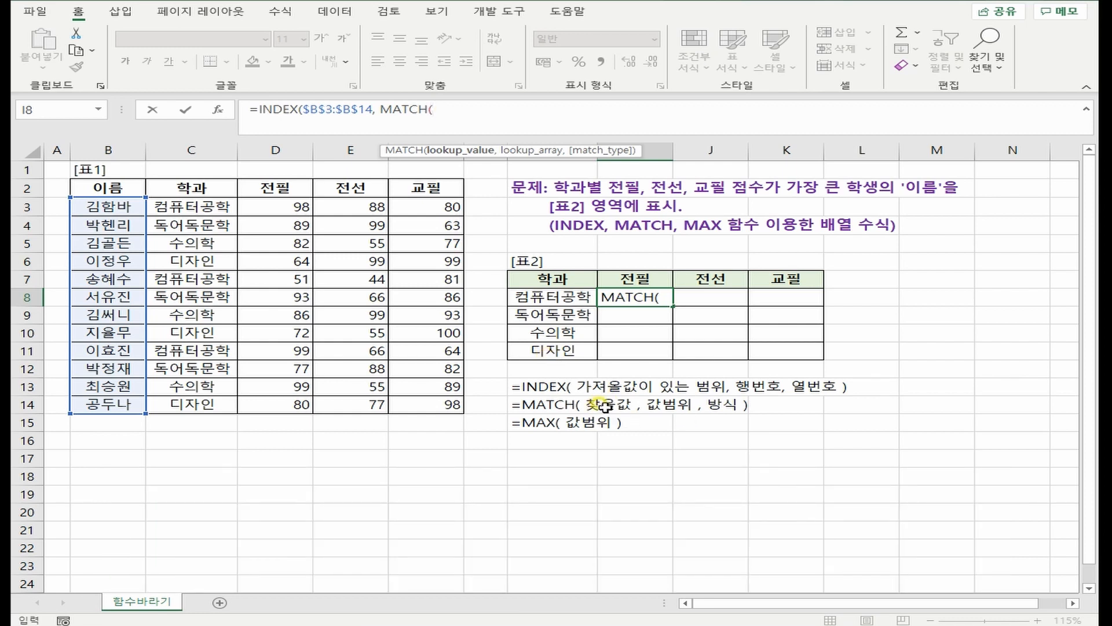
{"action": "type", "text": "m"}
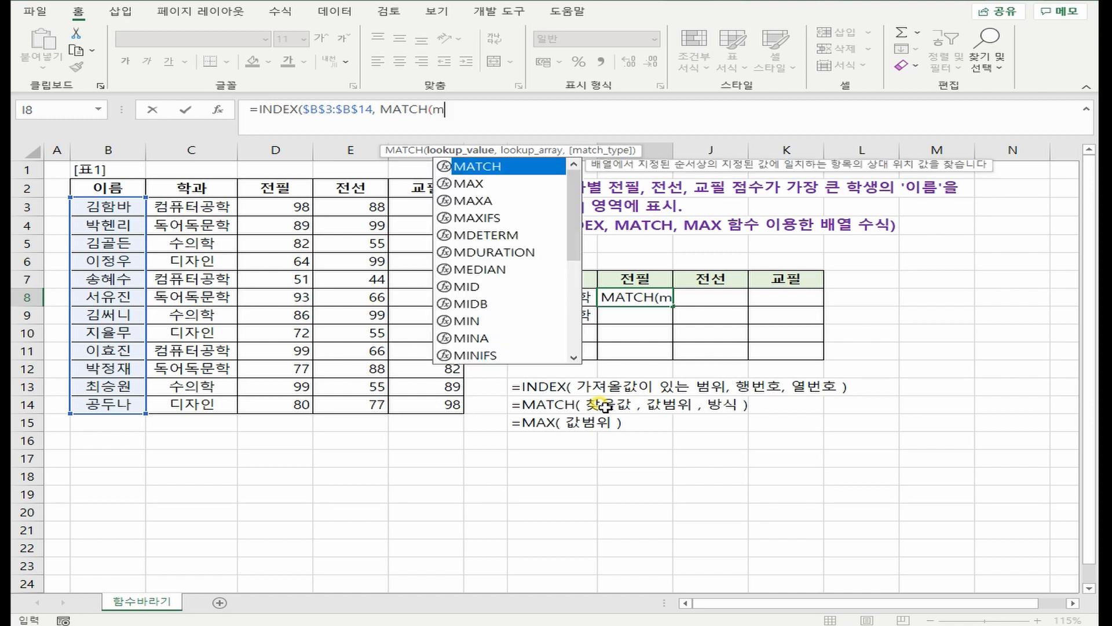
{"action": "type", "text": "ax("}
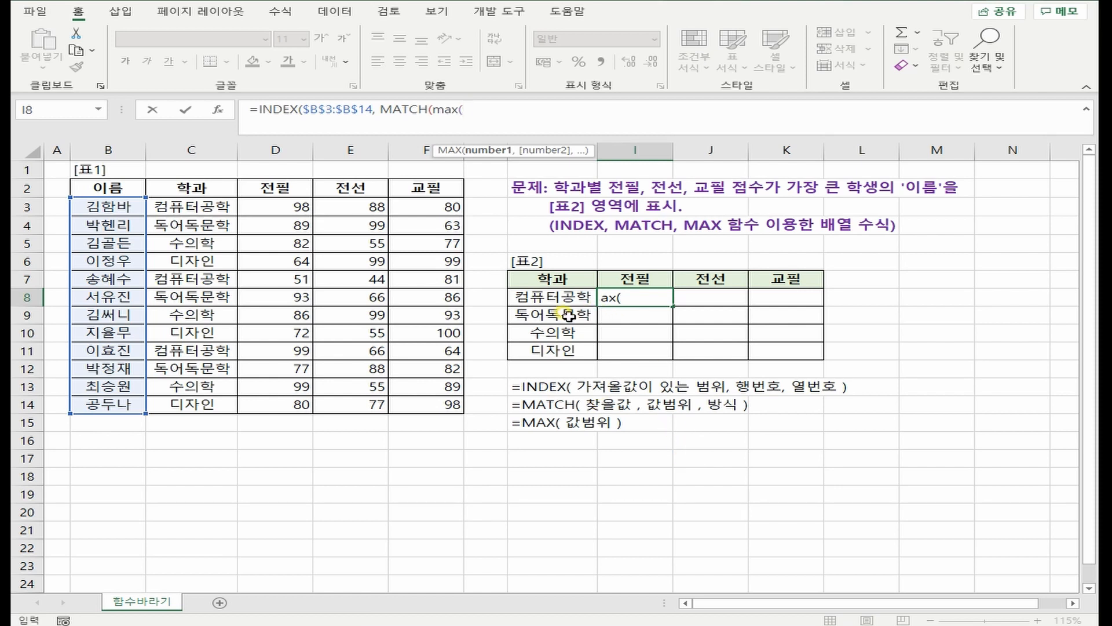
- Add the department condition ($H8=$C$3:$C$14) inside MAX, with column H and the 학과 range locked
{"action": "type", "text": "("}
{"action": "left_click", "coordinate": [557, 296]}
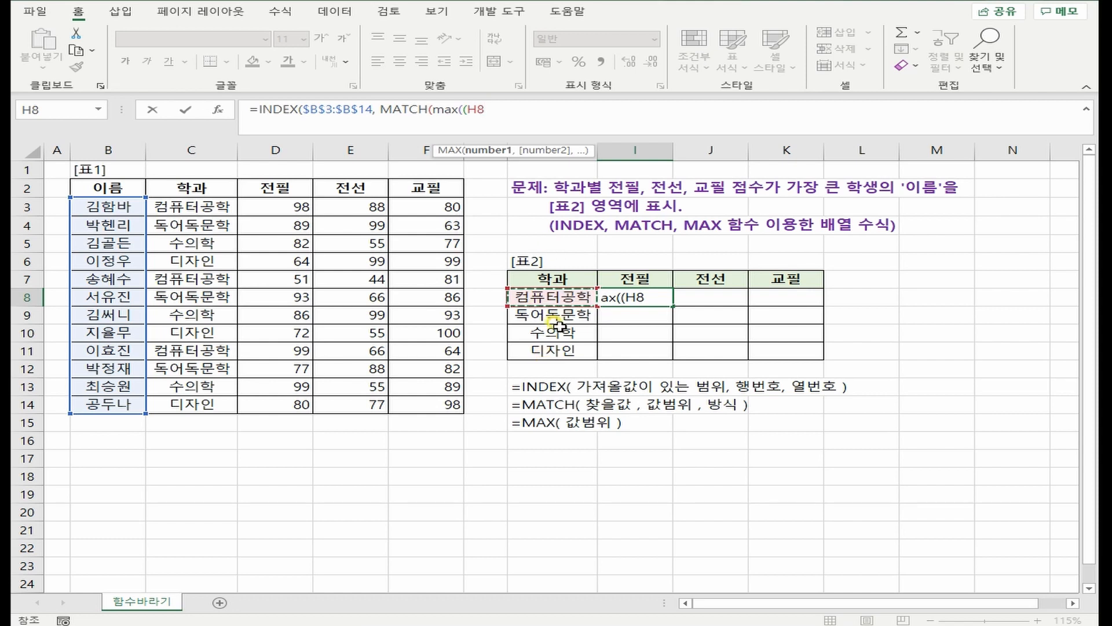
{"action": "key", "text": "F4"}
{"action": "key", "text": "F4"}
{"action": "key", "text": "F4"}
{"action": "type", "text": "="}
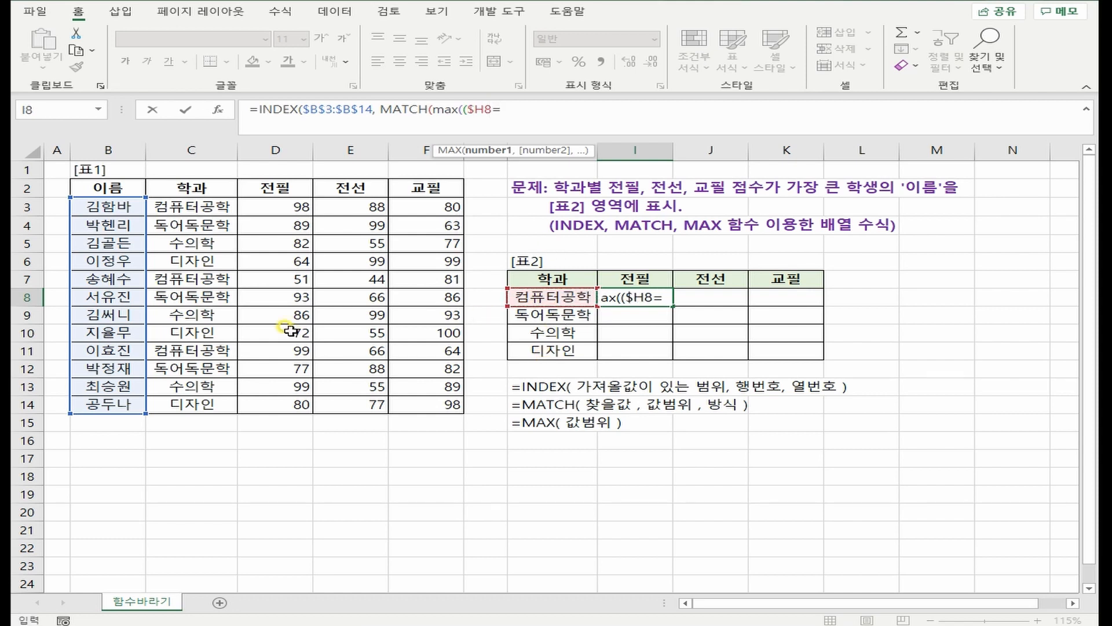
{"action": "left_click_drag", "start_coordinate": [193, 211], "coordinate": [190, 396]}
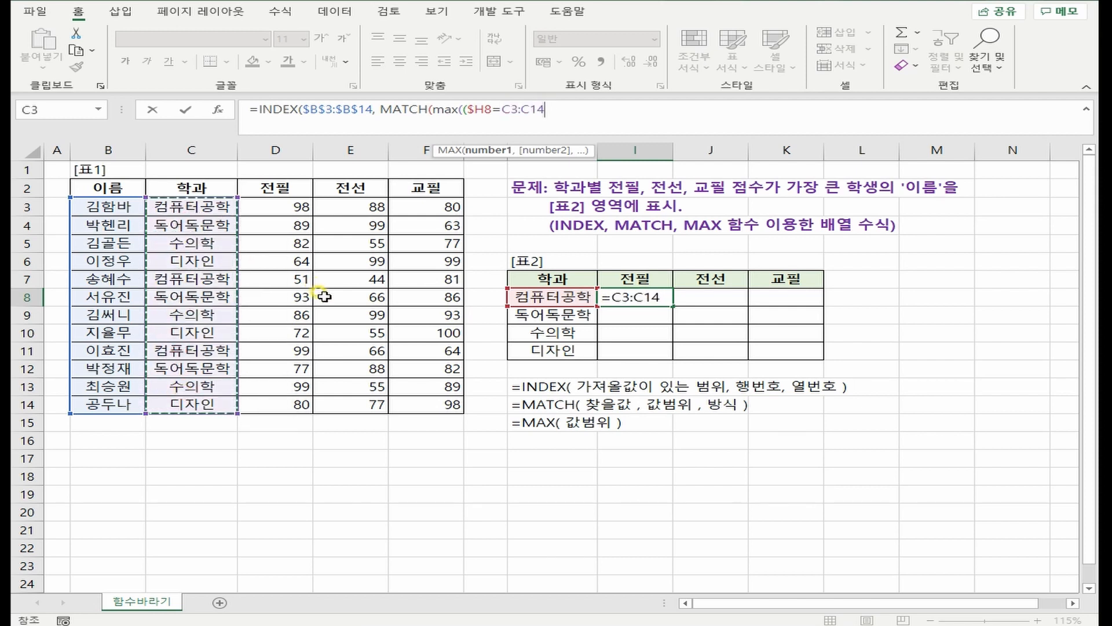
{"action": "key", "text": "F4"}
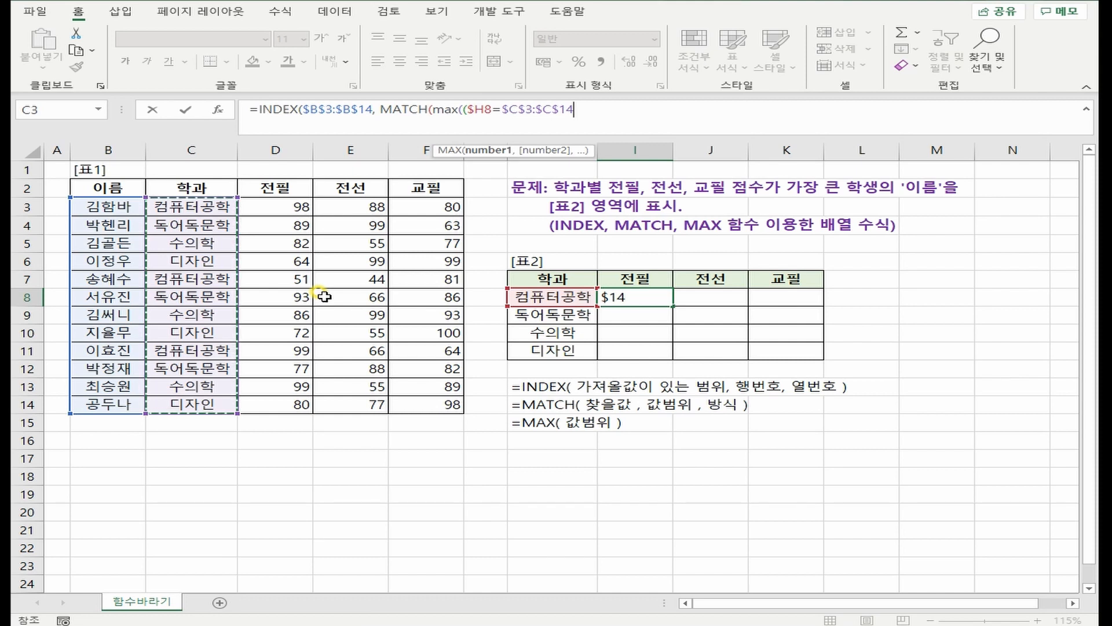
{"action": "type", "text": ")"}
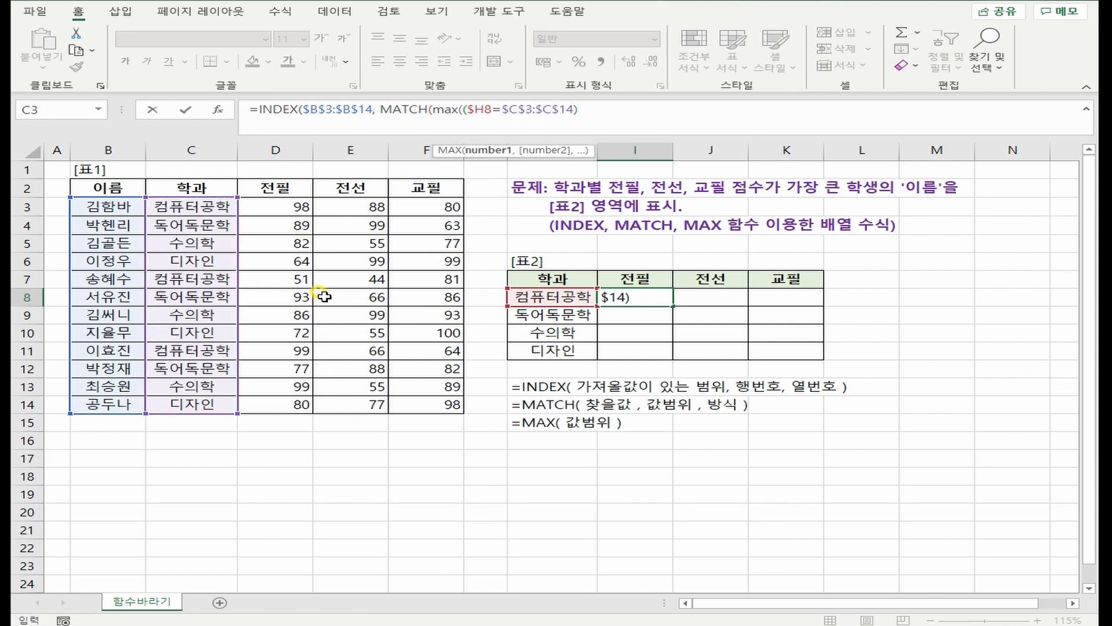
- Multiply the condition by the row-locked 전필 score range (D$3:D$14) and close the MAX function
{"action": "type", "text": "*("}
{"action": "left_click", "coordinate": [263, 206]}
{"action": "left_click_drag", "start_coordinate": [264, 206], "coordinate": [293, 405]}
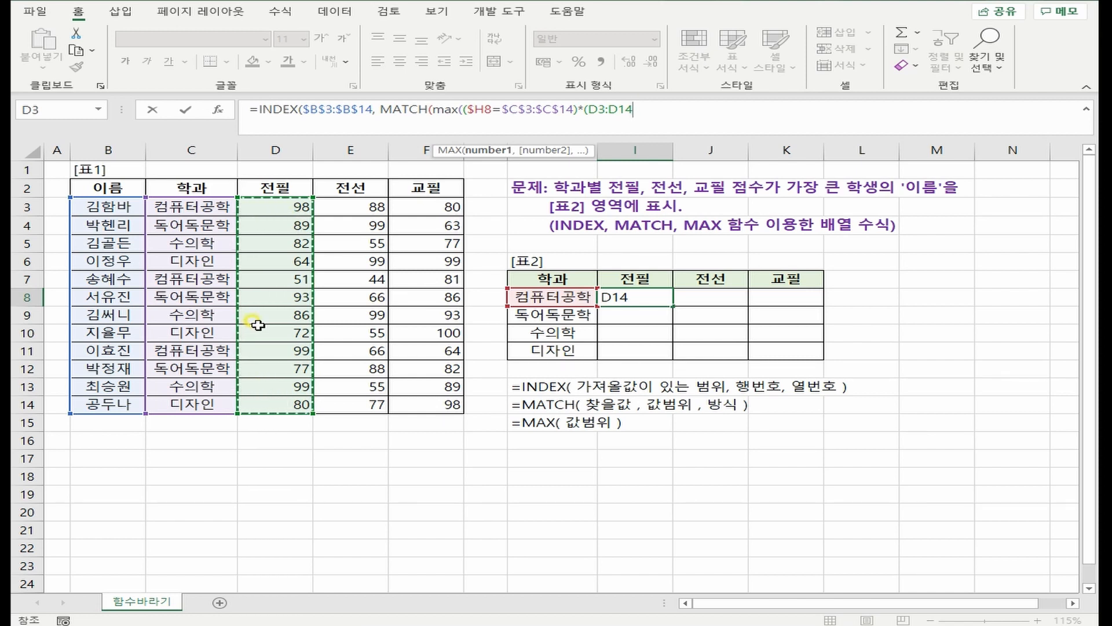
{"action": "key", "text": "F4"}
{"action": "key", "text": "F4"}
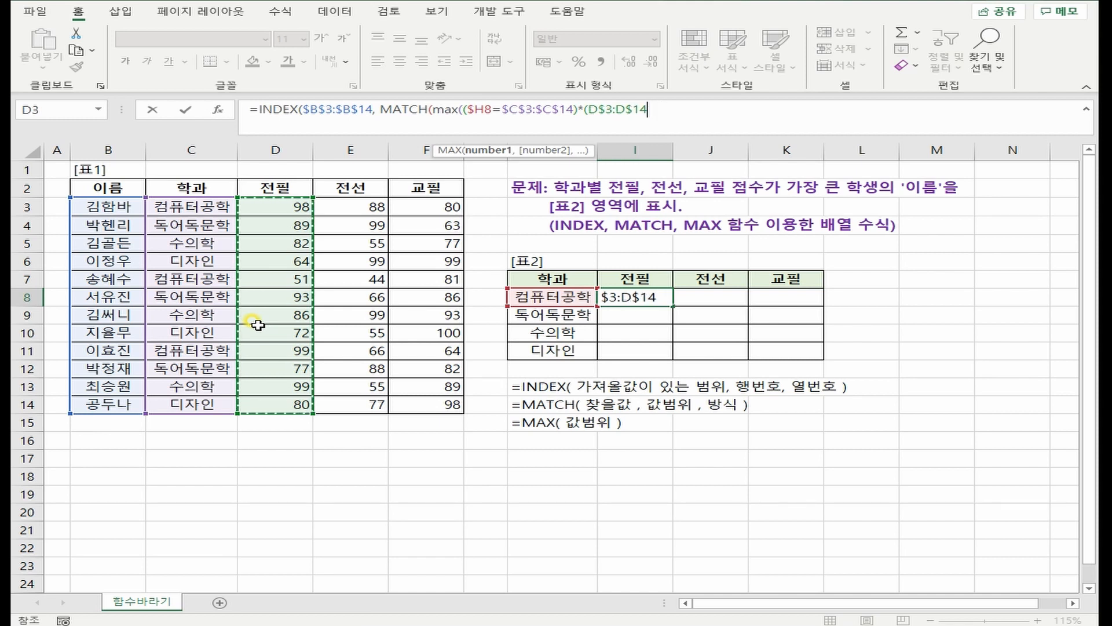
{"action": "key", "text": "F4"}
{"action": "key", "text": "F4"}
{"action": "key", "text": "F4"}
{"action": "key", "text": "F4"}
{"action": "type", "text": ")"}
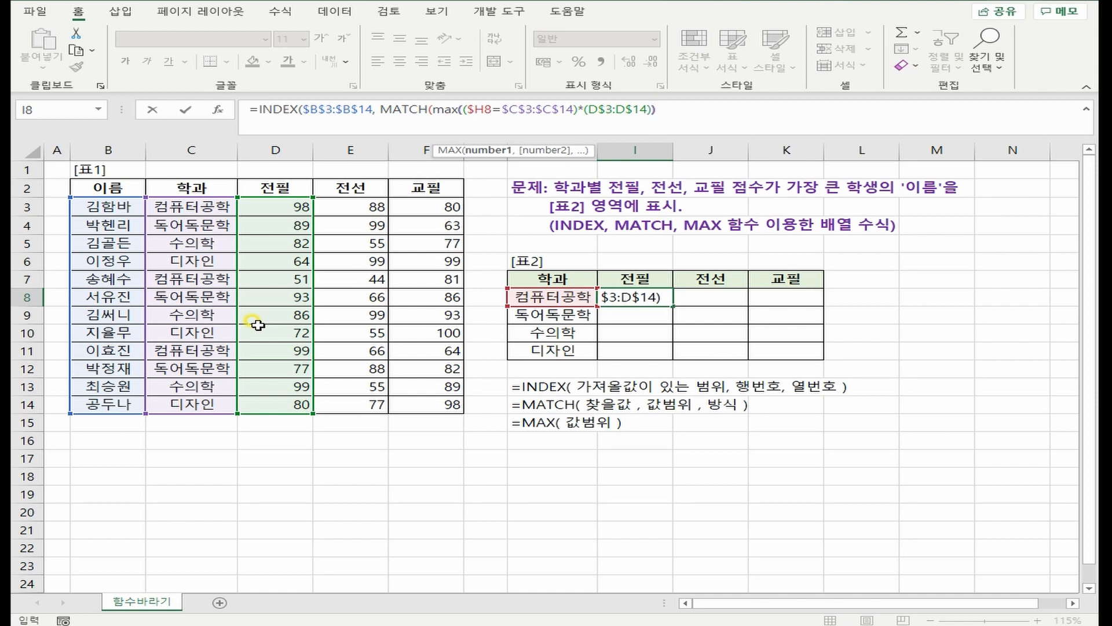
{"action": "type", "text": ")"}
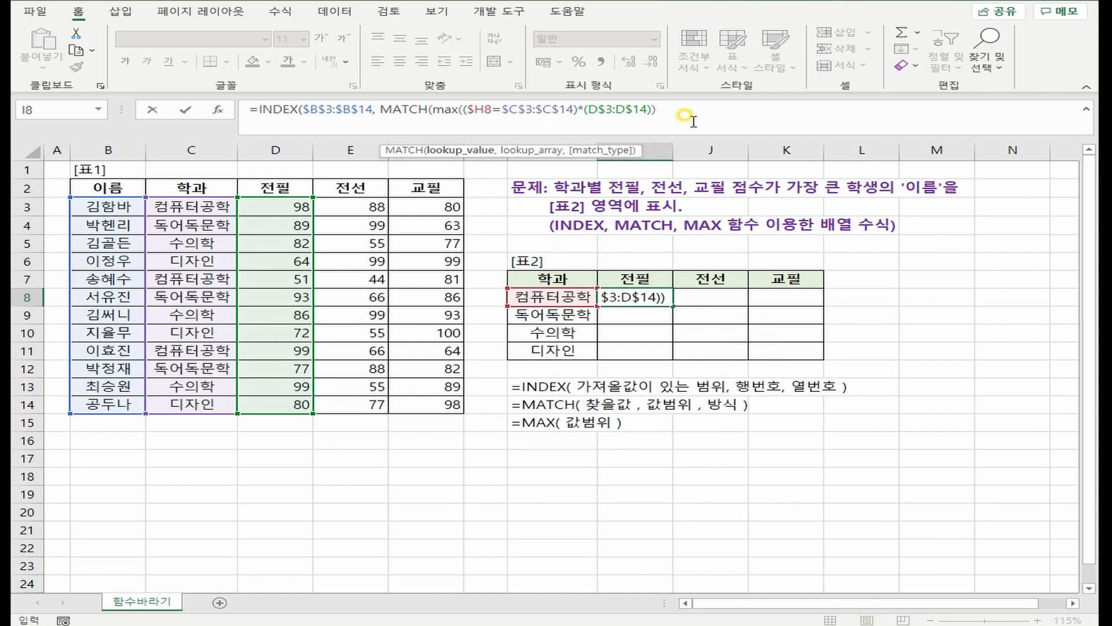
- Copy ($H8=$C$3:$C$14)*(D$3:D$14) into MATCH's lookup array and finish MATCH with match type 0
{"action": "type", "text": ","}
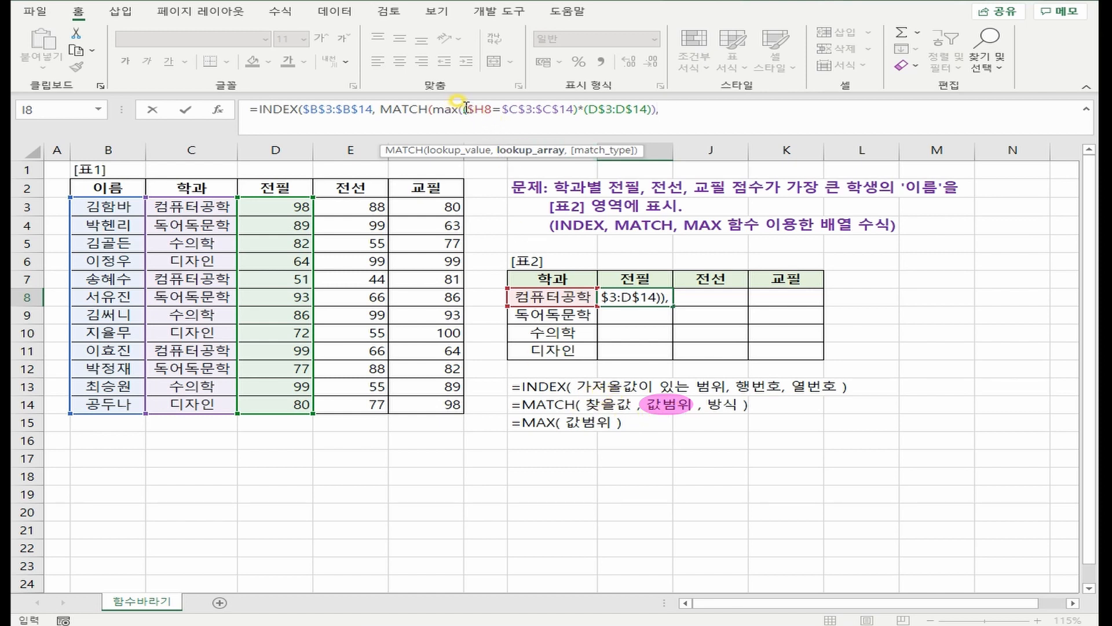
{"action": "left_click_drag", "start_coordinate": [463, 108], "coordinate": [651, 98]}
{"action": "key", "text": "ctrl+c"}
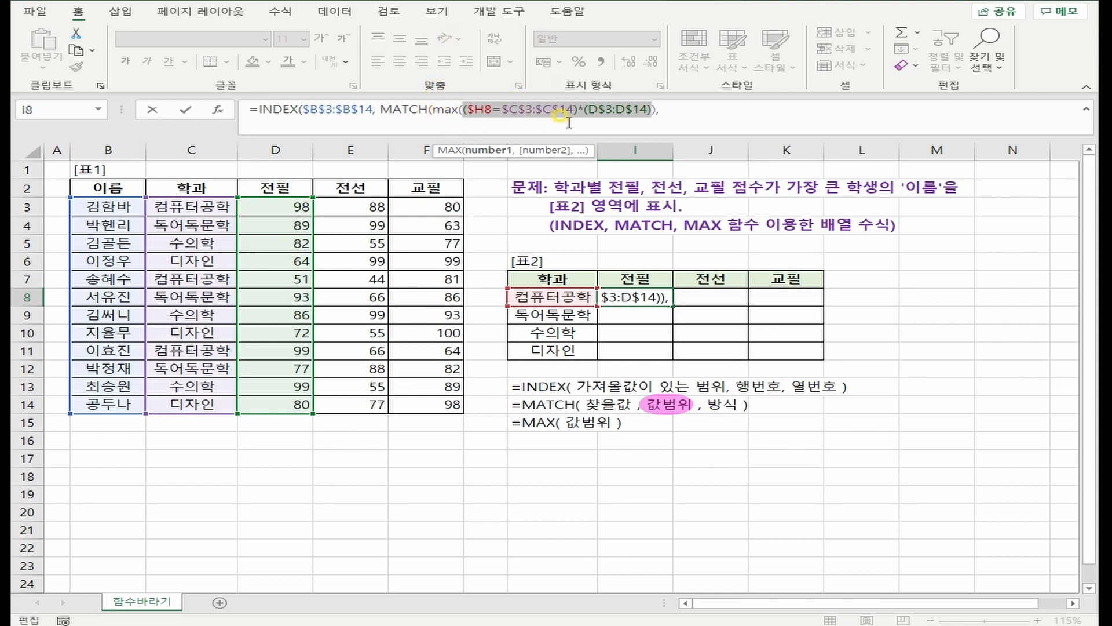
{"action": "left_click", "coordinate": [710, 110]}
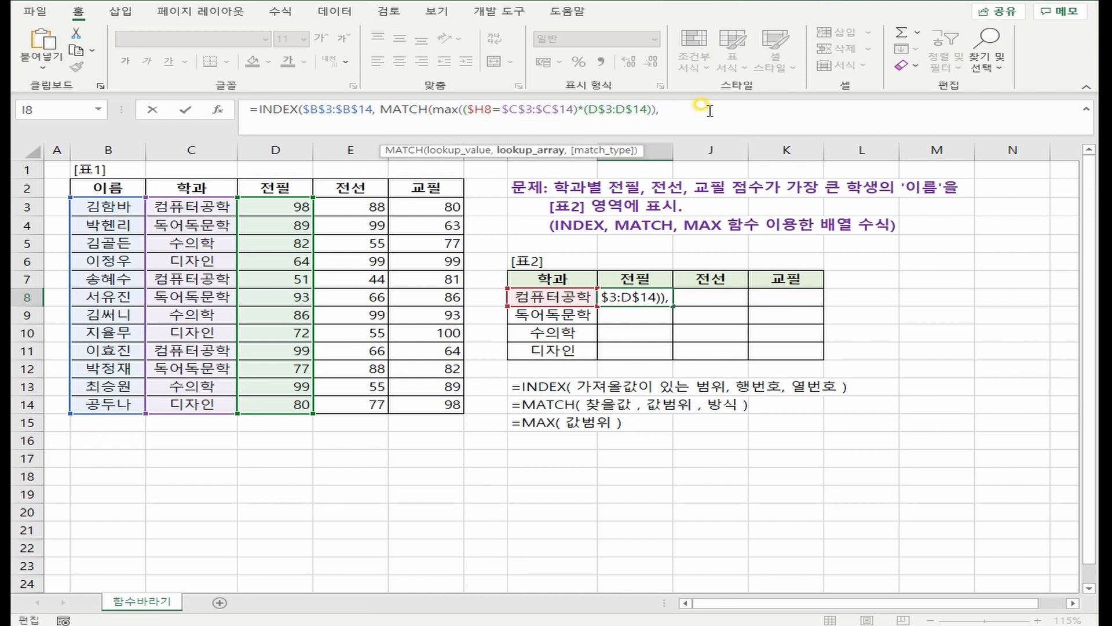
{"action": "key", "text": "ctrl+v"}
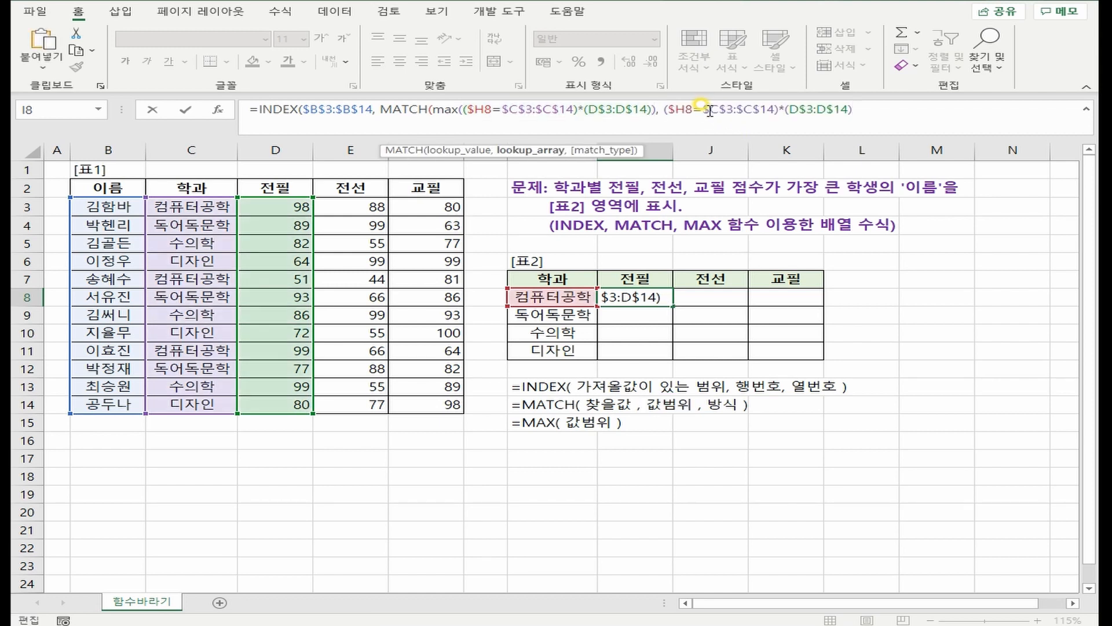
{"action": "type", "text": ","}
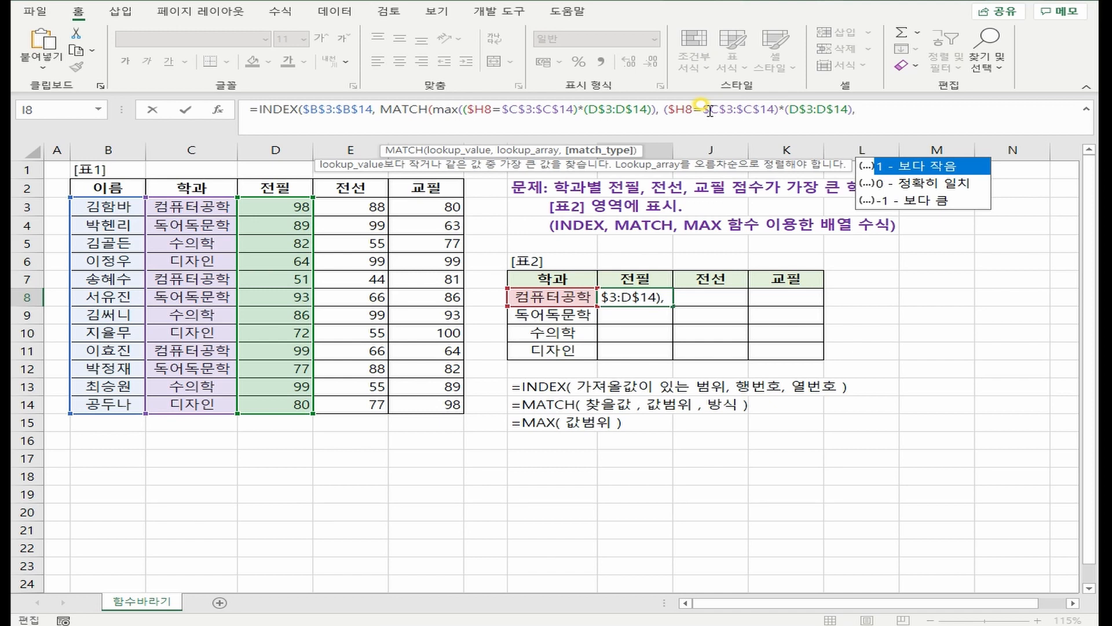
{"action": "type", "text": "0)"}
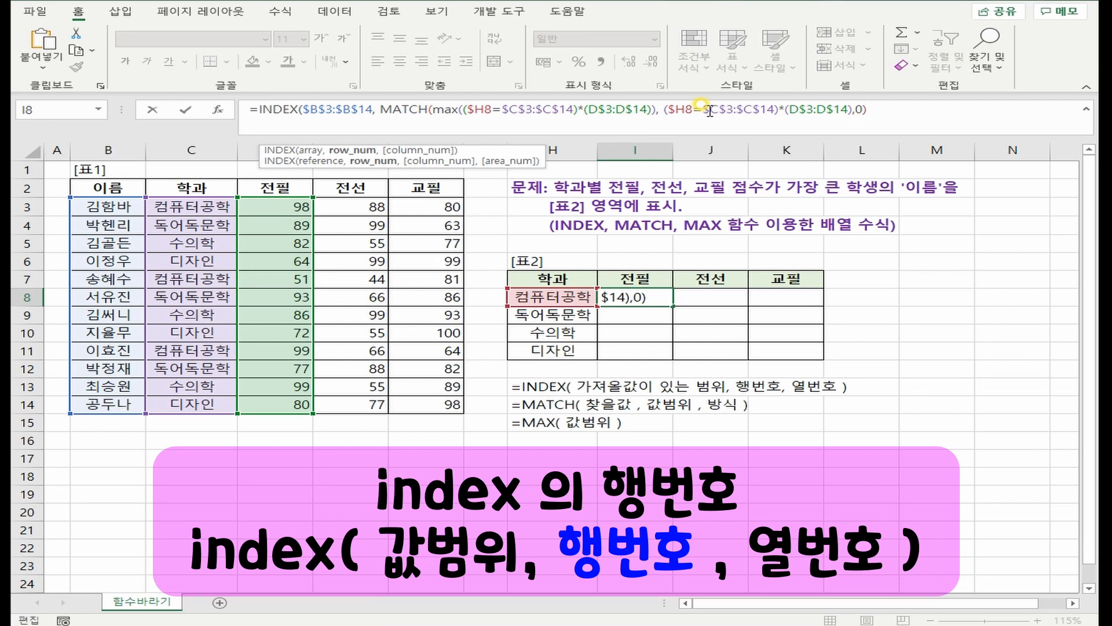
- Set INDEX's column number to 1 and enter the completed formula in I8 as an array formula
{"action": "type", "text": ","}
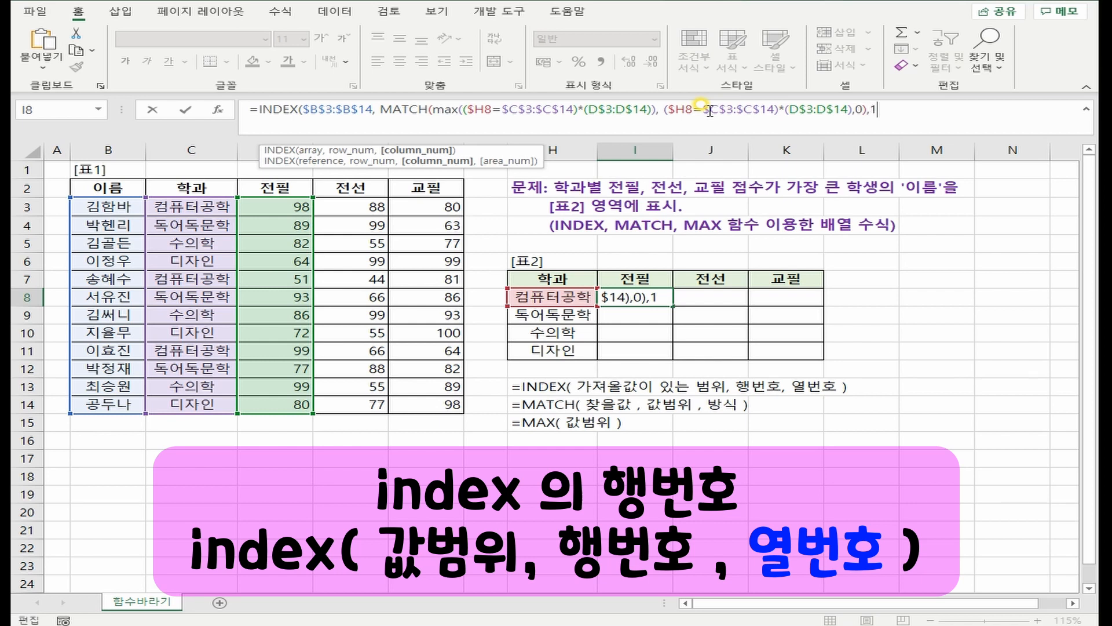
{"action": "type", "text": "1)"}
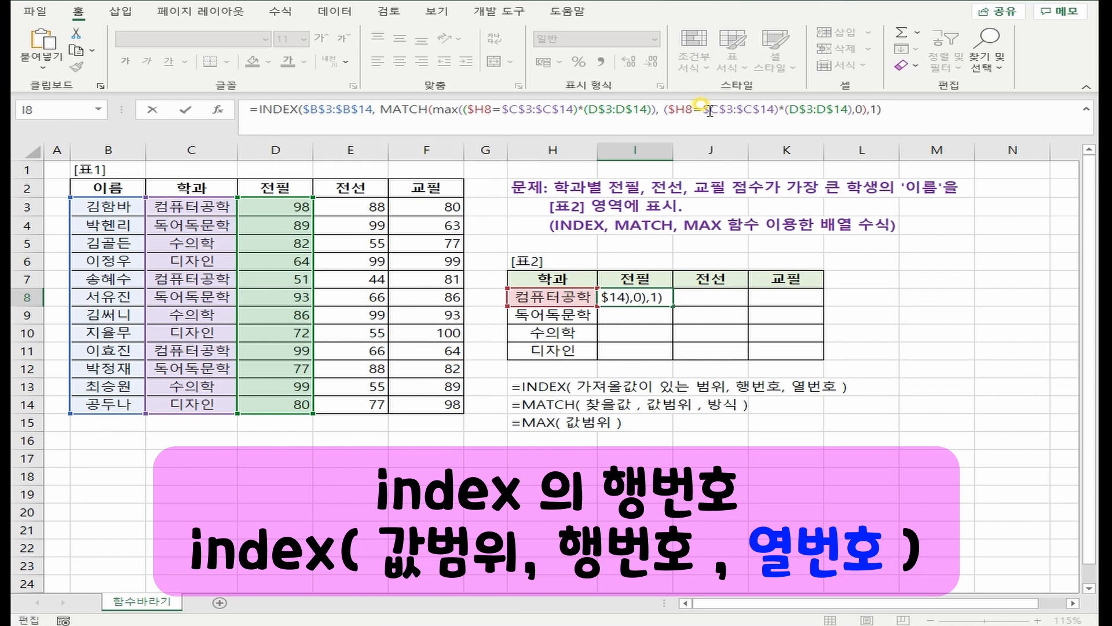
{"action": "key", "text": "ctrl+shift+Return"}
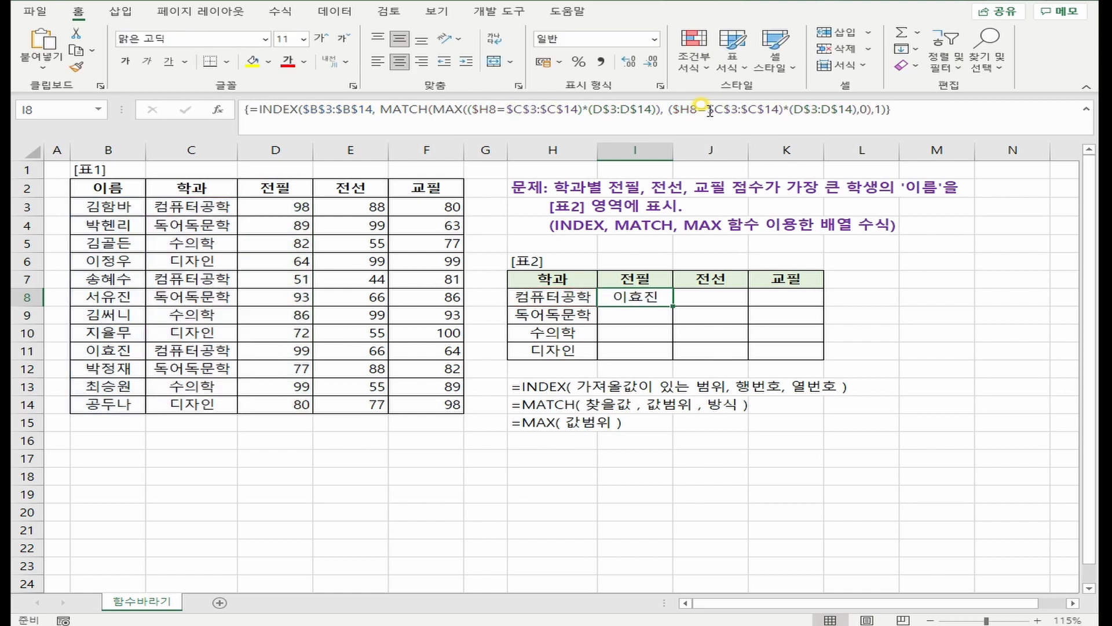
- Fill the array formula from I8 across the rest of [표2], covering I8:K11
{"action": "left_click_drag", "start_coordinate": [673, 306], "coordinate": [814, 357]}
- Copy the full INDEX formula text from I8 into Notepad and widen the Notepad window
{"action": "left_click_drag", "start_coordinate": [940, 110], "coordinate": [150, 108]}
{"action": "key", "text": "ctrl+c"}
{"action": "key", "text": "Escape"}
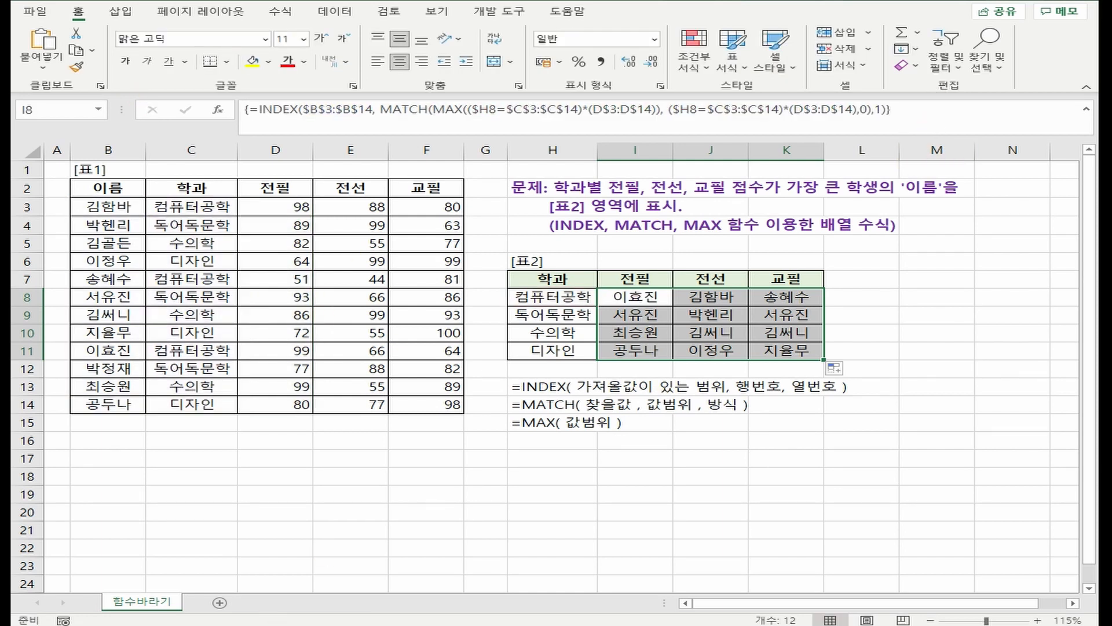
{"action": "key", "text": "alt+Tab"}
{"action": "key", "text": "ctrl+v"}
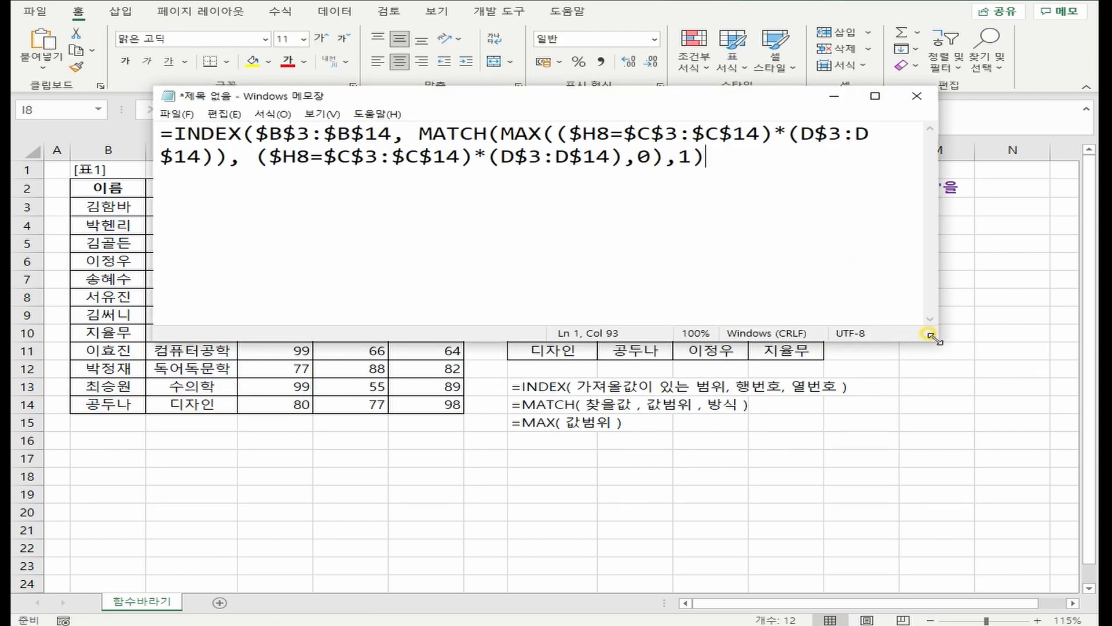
{"action": "left_click_drag", "start_coordinate": [934, 336], "coordinate": [1039, 312]}
- Examine the formula's column number 1 in Notepad against the 열번호 and source-range arguments in the INDEX syntax line
{"action": "double_click", "coordinate": [602, 156]}
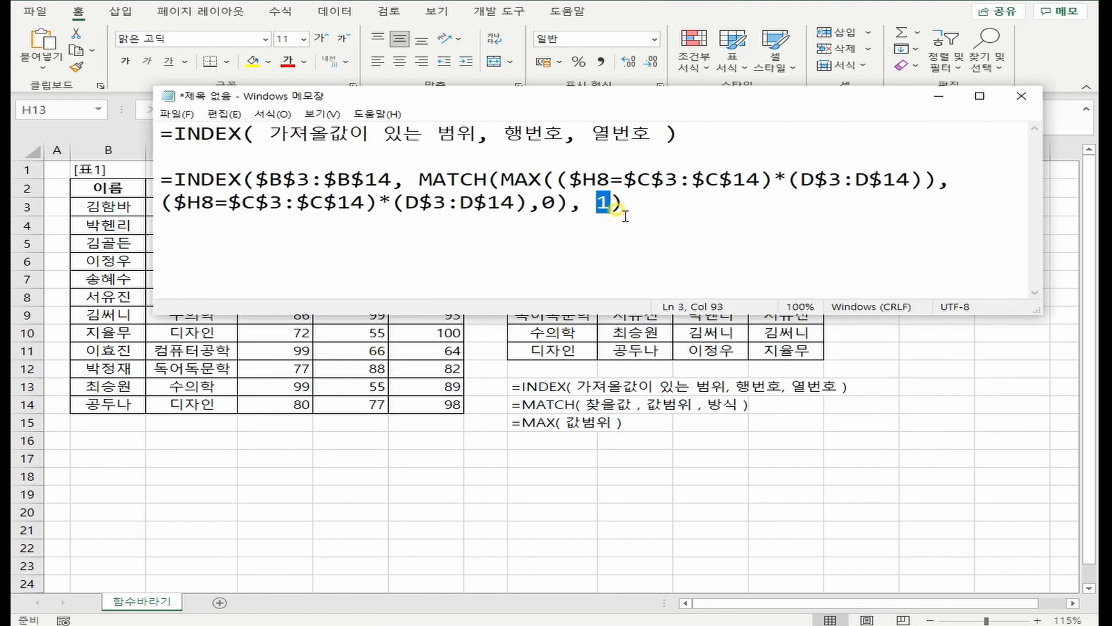
{"action": "left_click_drag", "start_coordinate": [591, 133], "coordinate": [665, 134]}
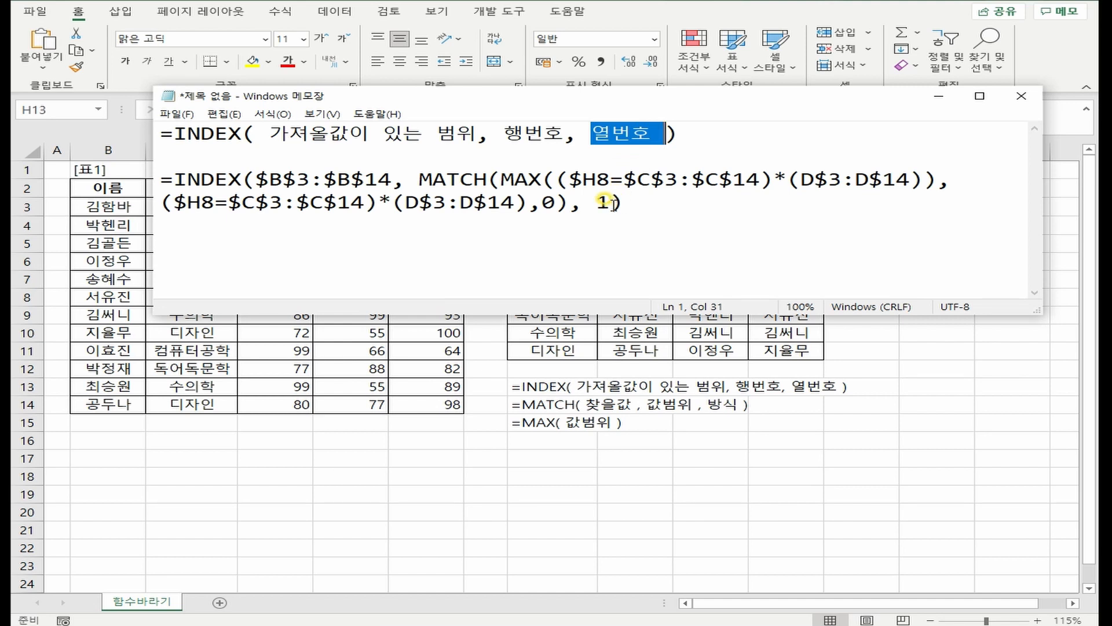
{"action": "left_click_drag", "start_coordinate": [611, 202], "coordinate": [584, 204]}
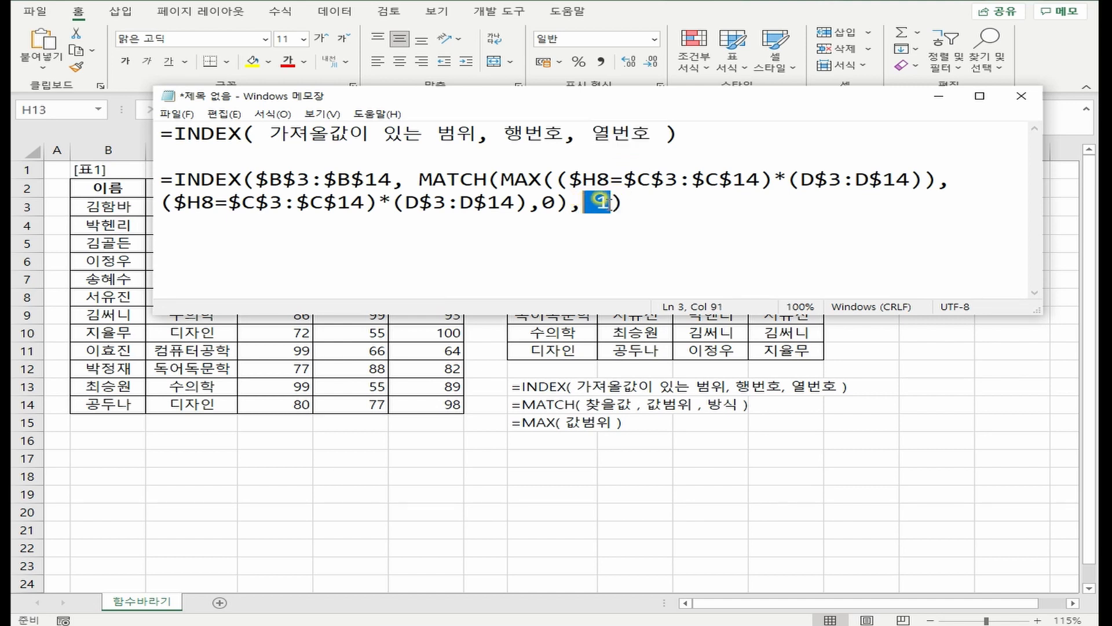
{"action": "left_click_drag", "start_coordinate": [569, 203], "coordinate": [612, 203]}
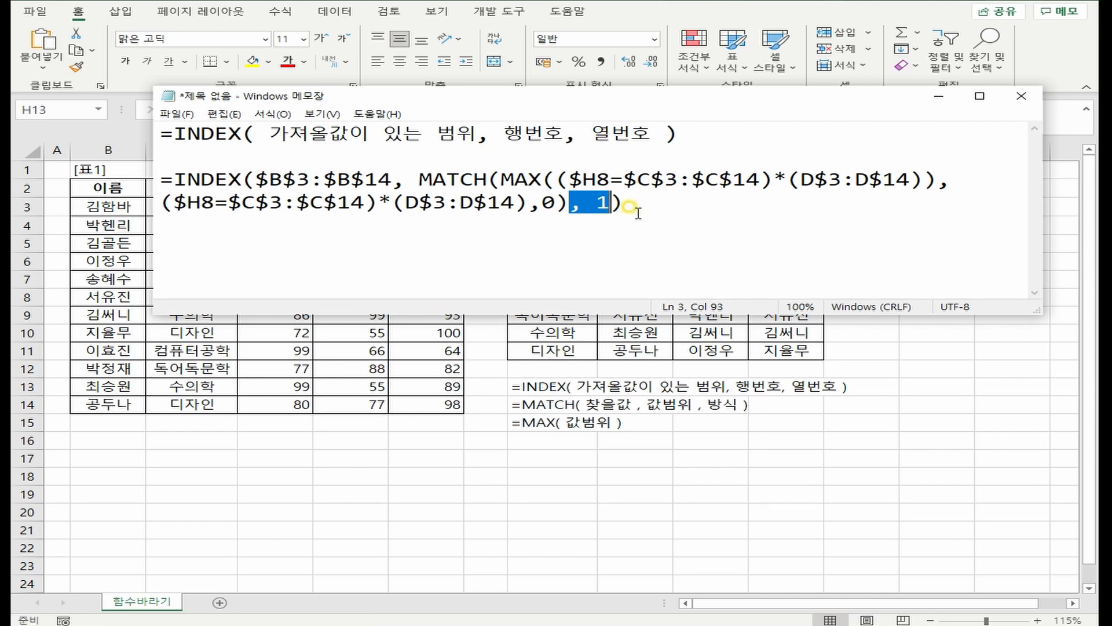
{"action": "left_click_drag", "start_coordinate": [270, 132], "coordinate": [470, 122]}
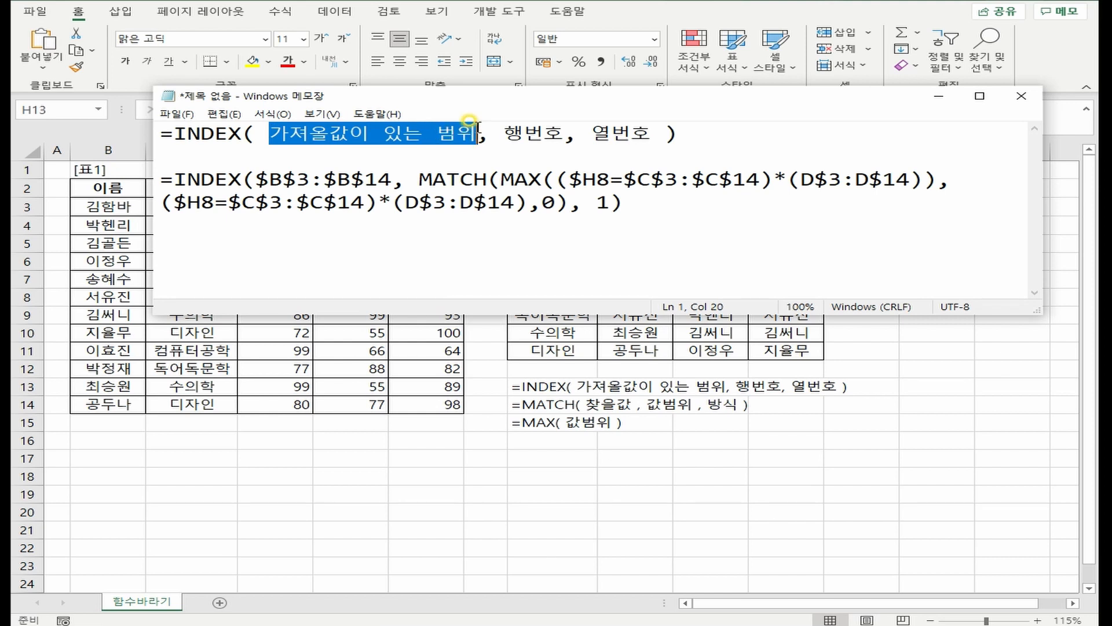
- Switch to Excel to compare the multi-column range B3:F14 with the single name column B3:B14, and return to Notepad
{"action": "left_click", "coordinate": [68, 288]}
{"action": "left_click_drag", "start_coordinate": [107, 211], "coordinate": [418, 401]}
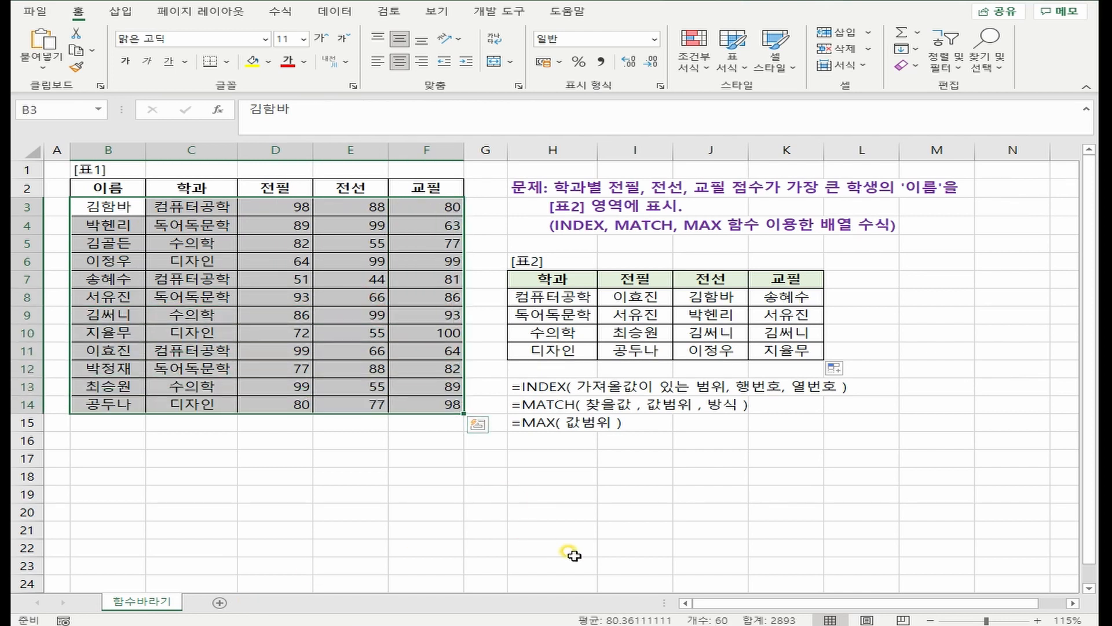
{"action": "key", "text": "alt+Tab"}
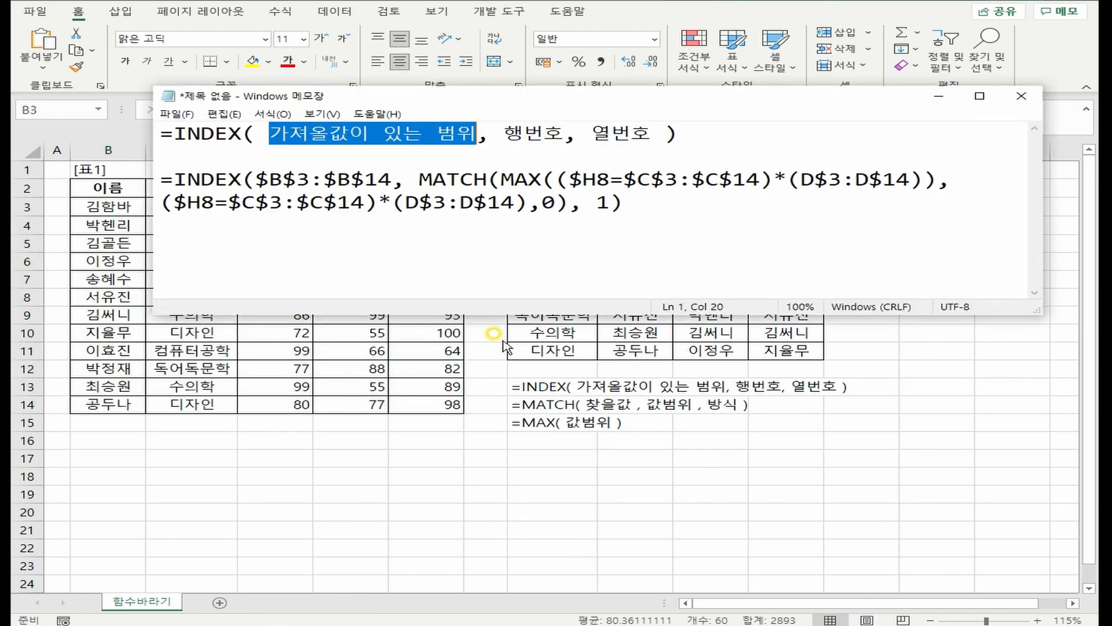
{"action": "left_click", "coordinate": [112, 367]}
{"action": "left_click_drag", "start_coordinate": [127, 201], "coordinate": [108, 404]}
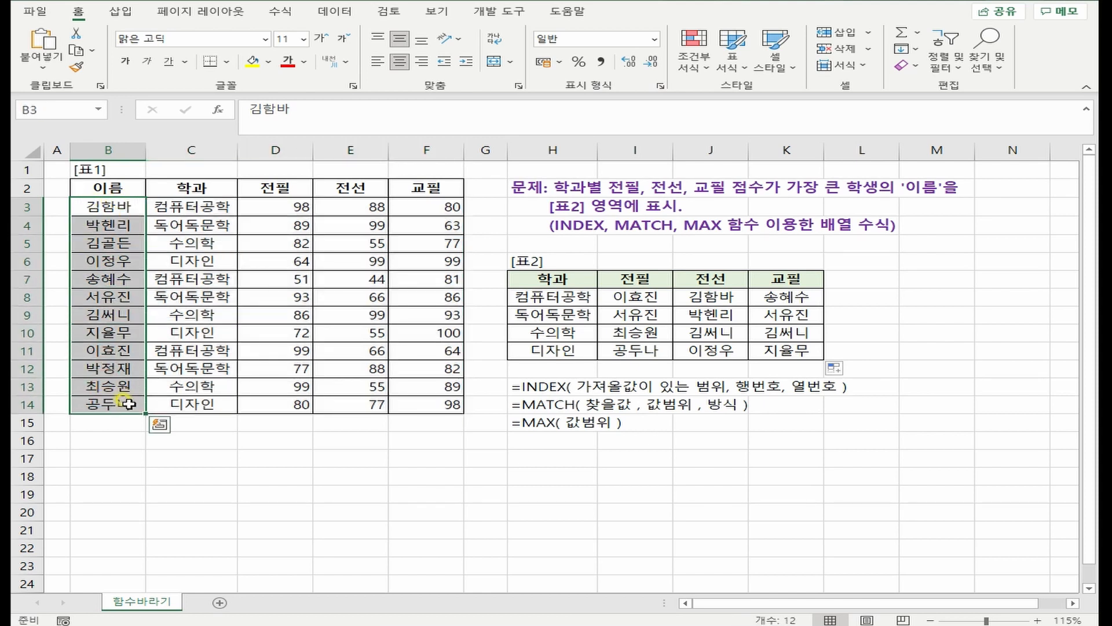
{"action": "key", "text": "alt+Tab"}
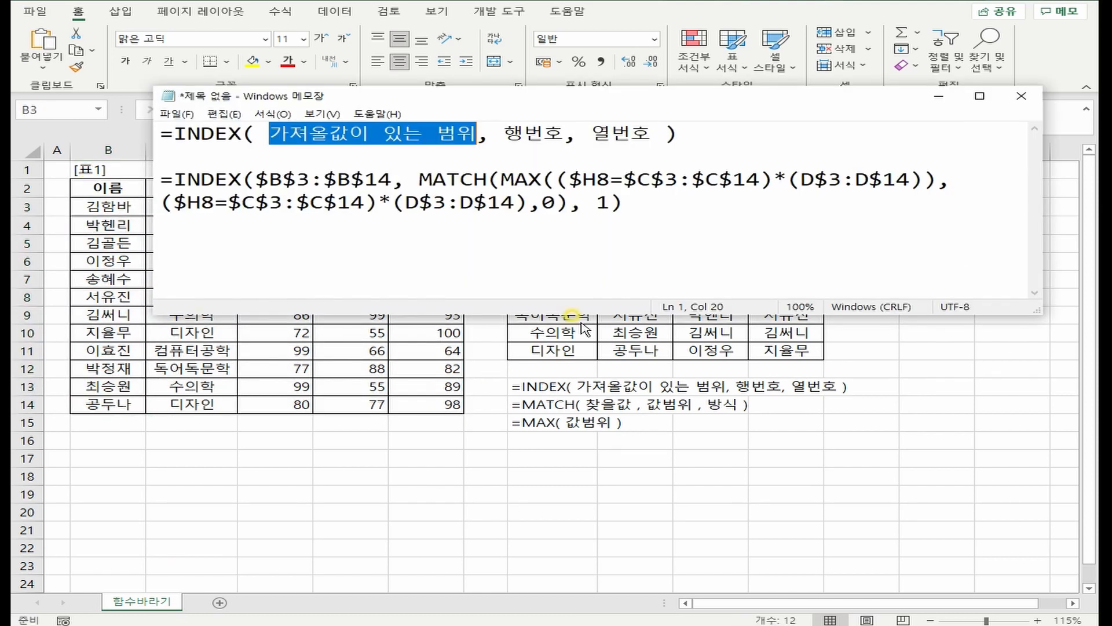
- Check the formula's ", 1" column argument in Notepad against the ranges B3:F14 and B3:B14 in Excel
{"action": "left_click_drag", "start_coordinate": [570, 204], "coordinate": [610, 207]}
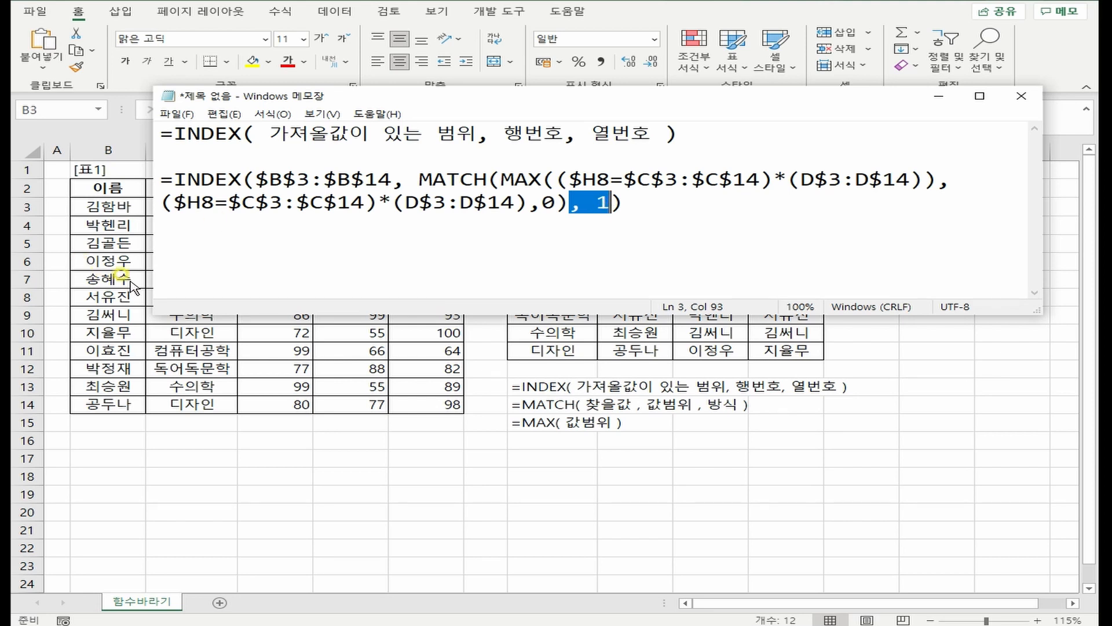
{"action": "key", "text": "alt+Tab"}
{"action": "left_click_drag", "start_coordinate": [110, 206], "coordinate": [423, 405]}
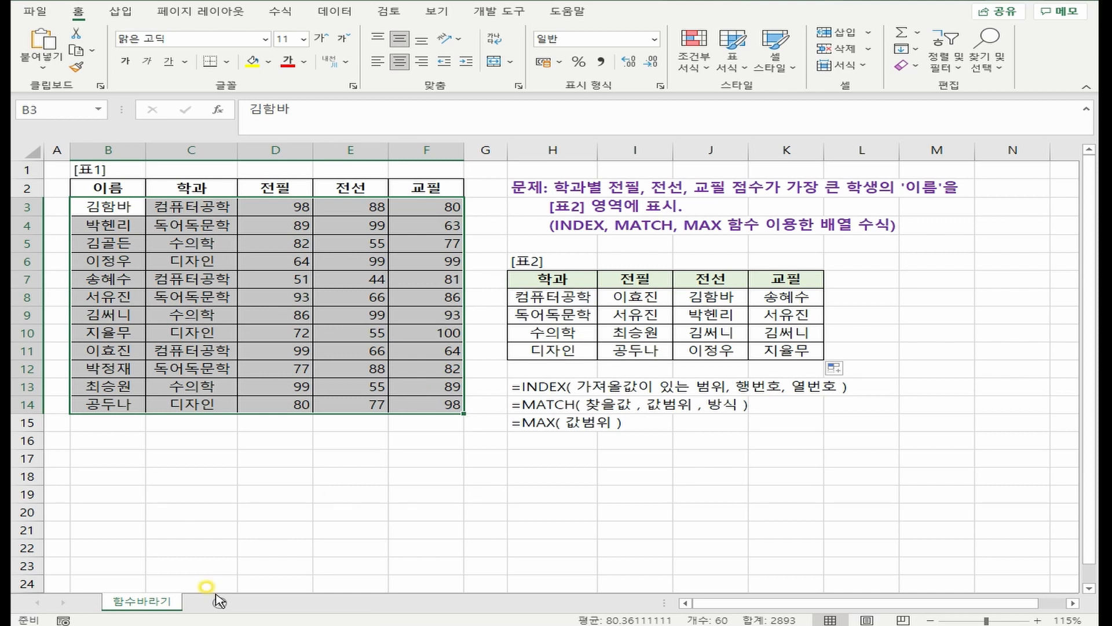
{"action": "key", "text": "alt+Tab"}
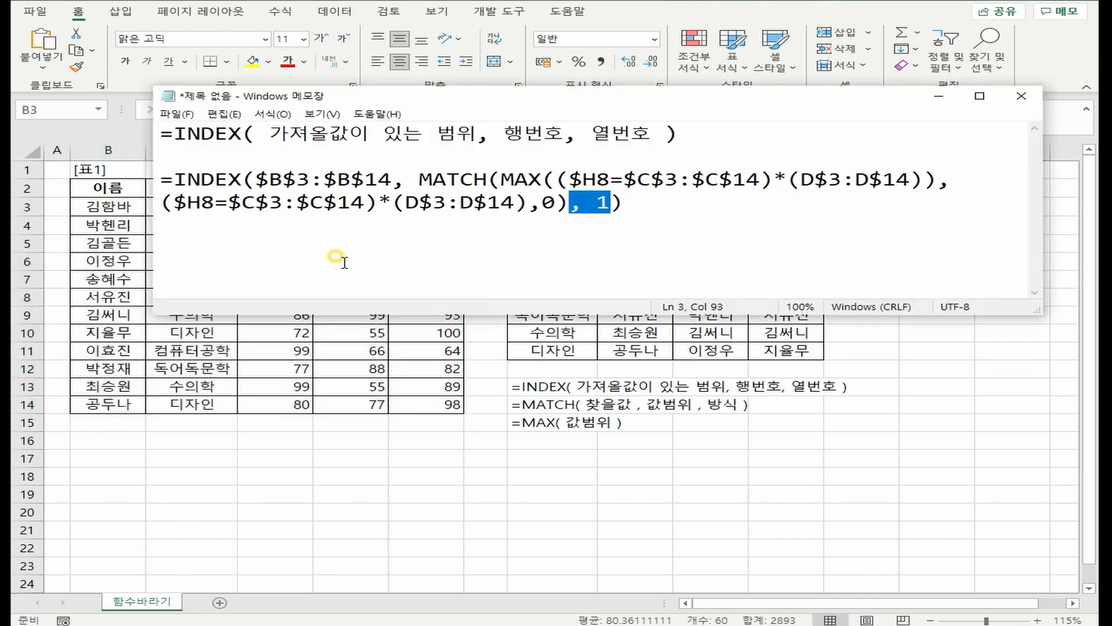
{"action": "left_click_drag", "start_coordinate": [571, 207], "coordinate": [610, 206]}
{"action": "left_click_drag", "start_coordinate": [105, 206], "coordinate": [106, 404]}
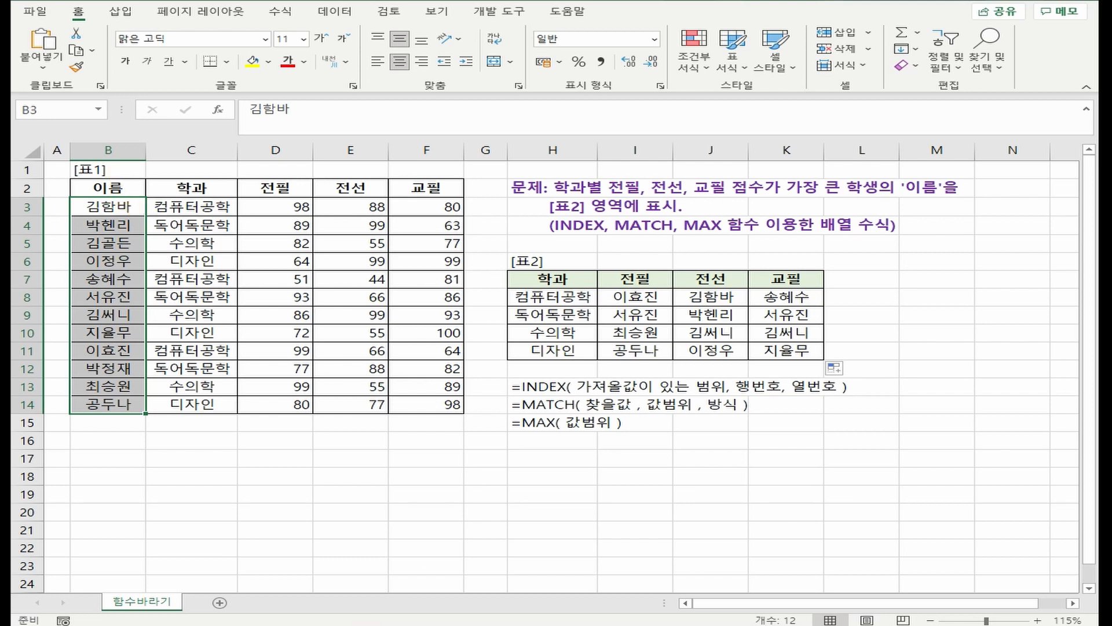
{"action": "key", "text": "alt+Tab"}
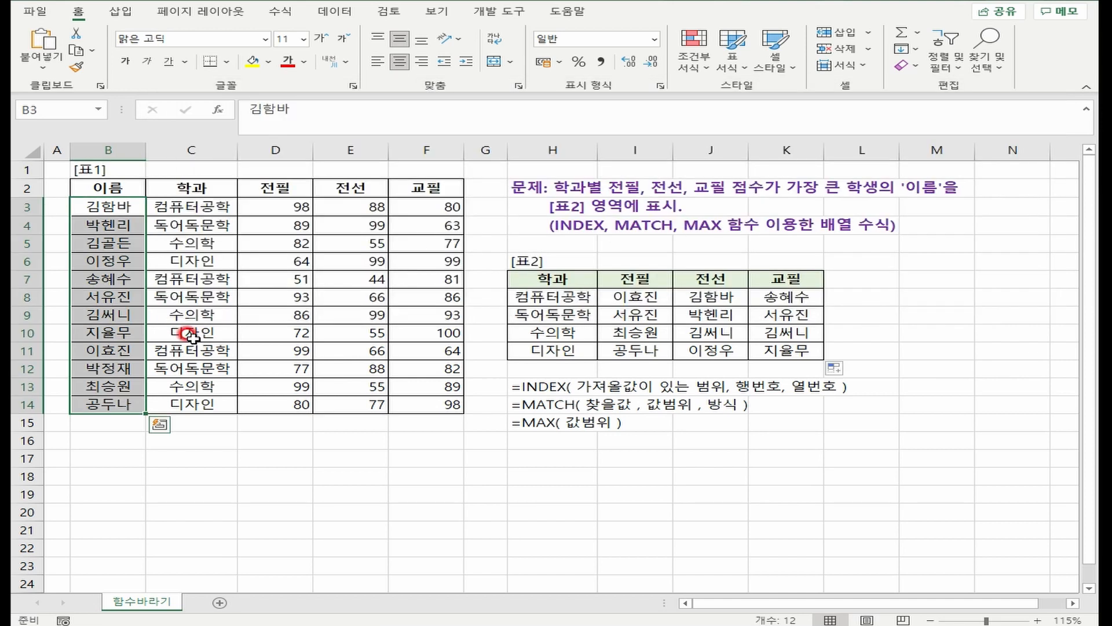
{"action": "key", "text": "alt+Tab"}
{"action": "left_click_drag", "start_coordinate": [108, 205], "coordinate": [423, 406]}
{"action": "key", "text": "alt+Tab"}
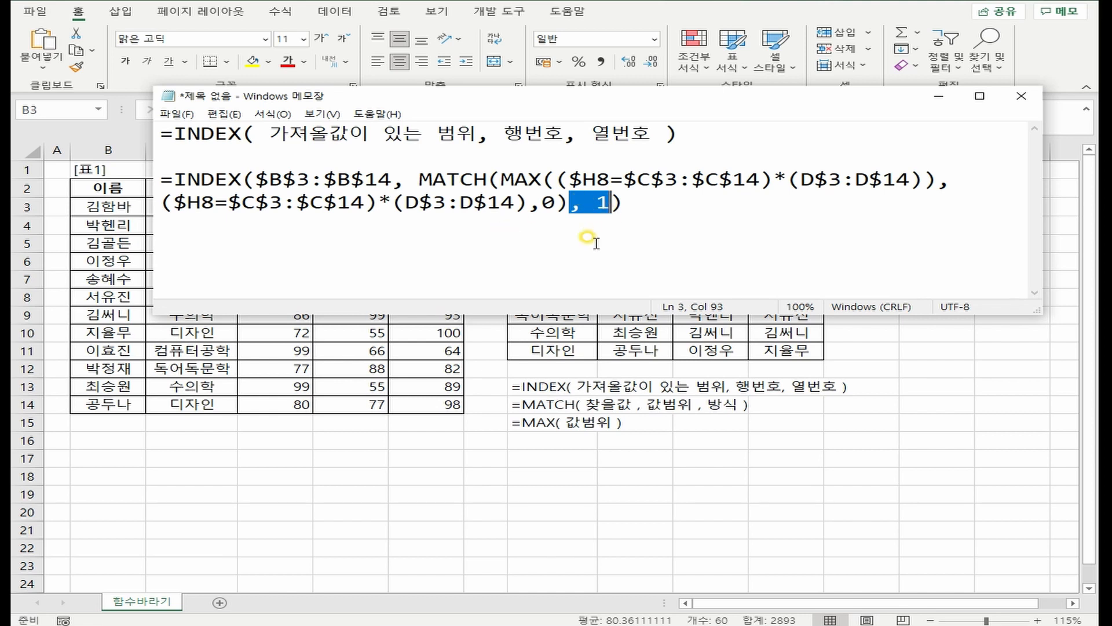
- Review the whole INDEX formula and its last argument in Notepad, and check the name range B3:B14 in Excel
{"action": "left_click_drag", "start_coordinate": [621, 203], "coordinate": [154, 156]}
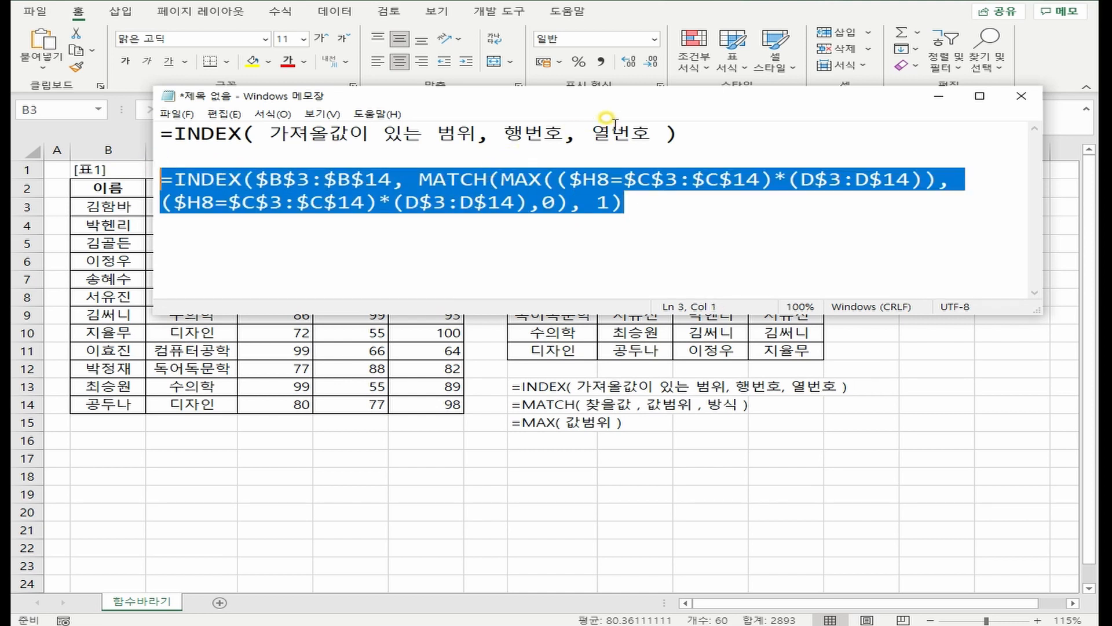
{"action": "left_click", "coordinate": [666, 210]}
{"action": "left_click_drag", "start_coordinate": [570, 202], "coordinate": [612, 204]}
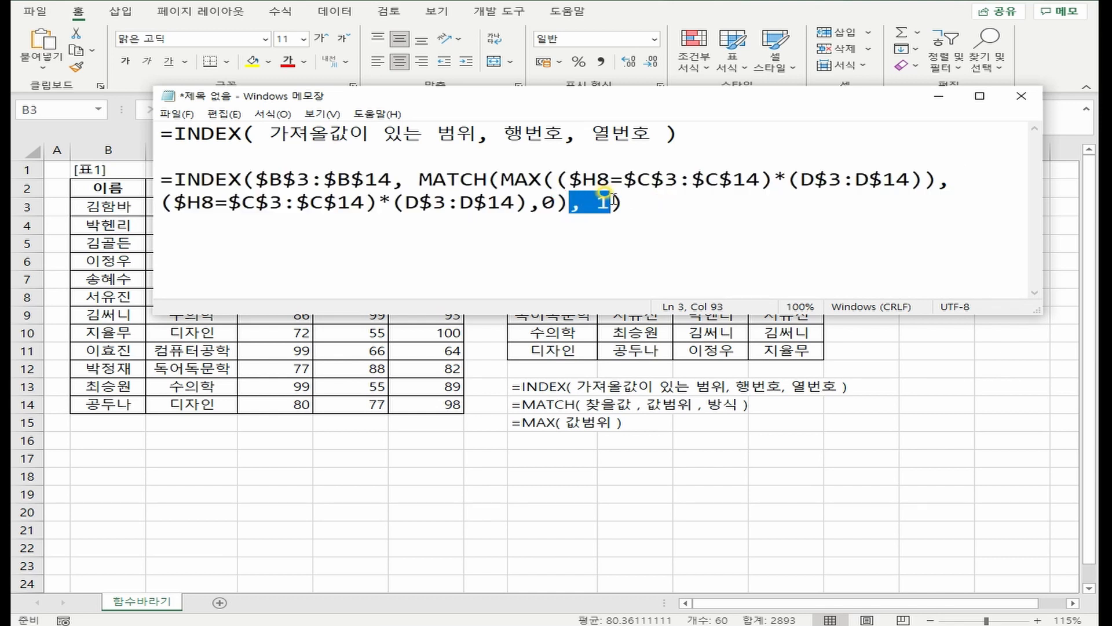
{"action": "left_click_drag", "start_coordinate": [84, 209], "coordinate": [93, 396]}
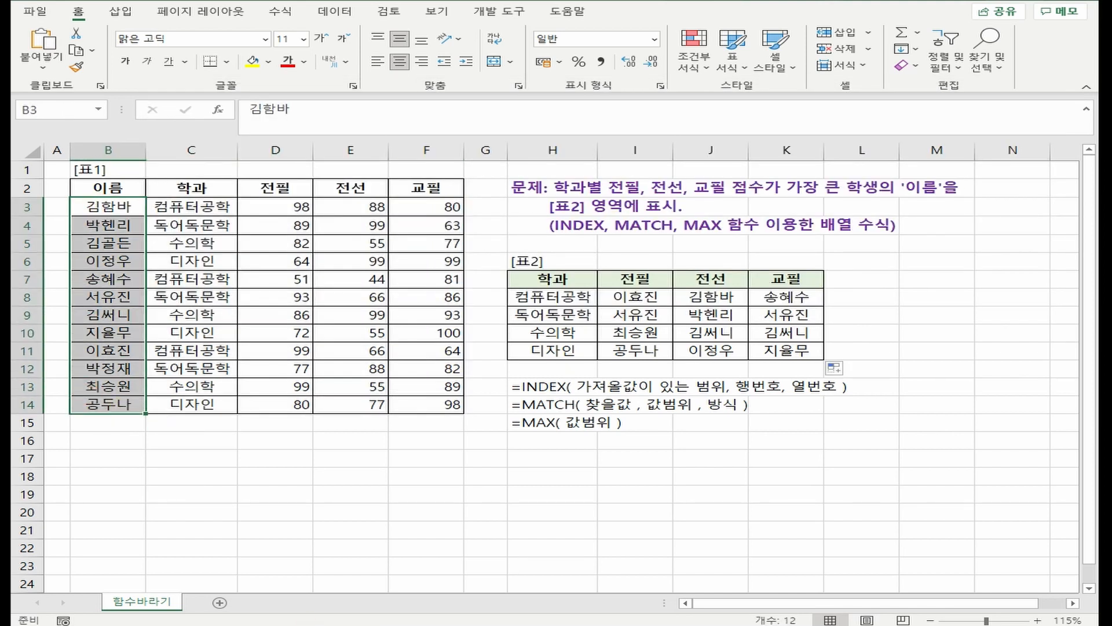
{"action": "key", "text": "alt+Tab"}
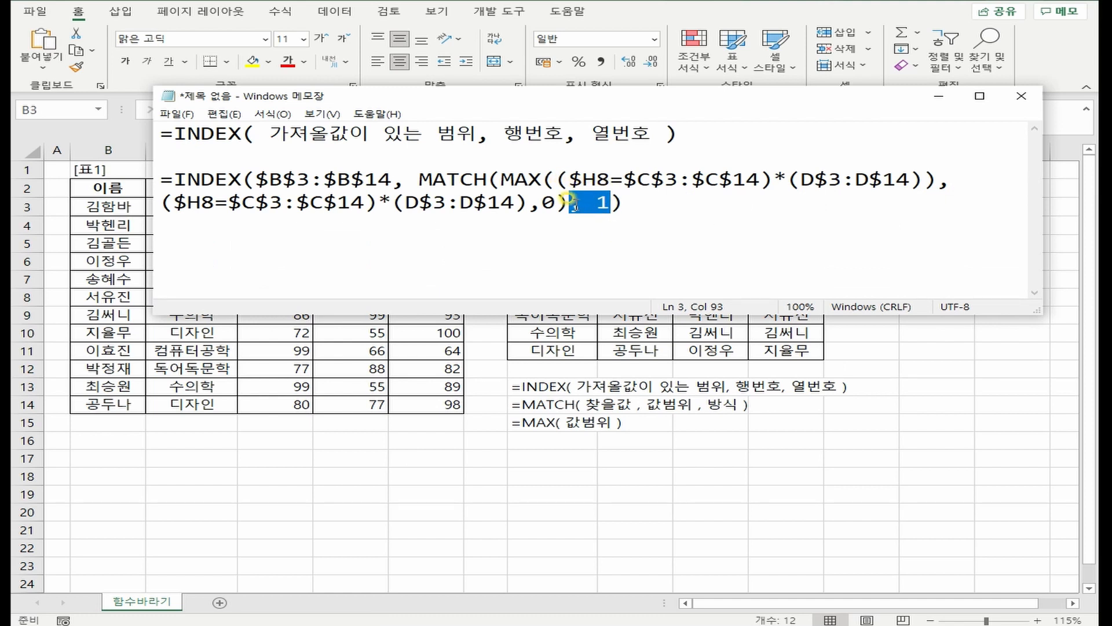
- Move the Notepad window below the worksheet tables so that [표1] and [표2] are uncovered
{"action": "left_click_drag", "start_coordinate": [696, 100], "coordinate": [670, 449]}
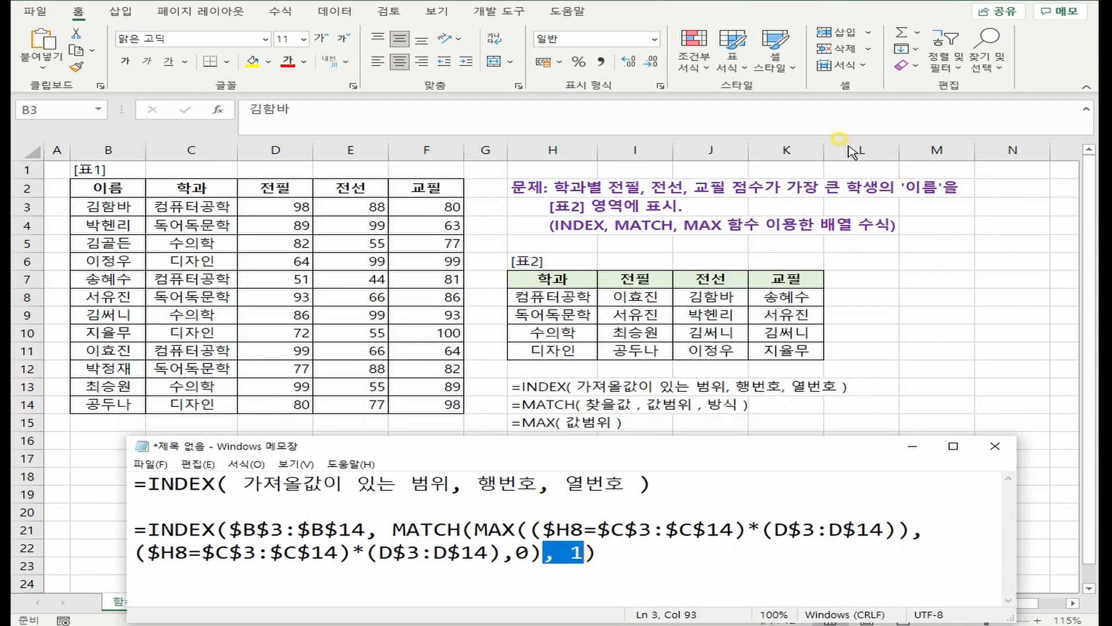